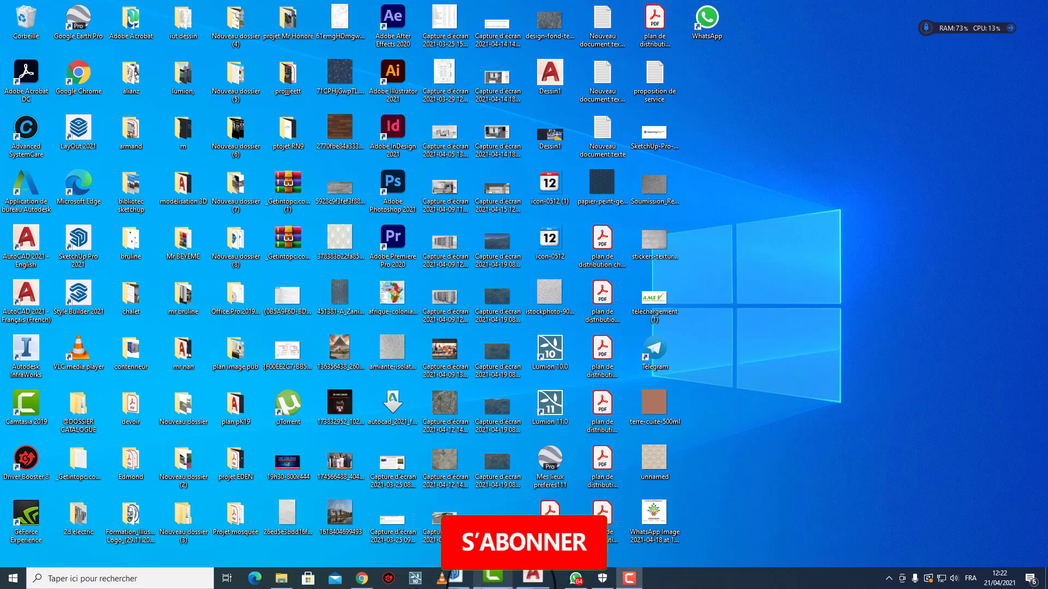
Switch to AutoCAD and look over the floor plans and roof plan in the drawing
click(522, 578)
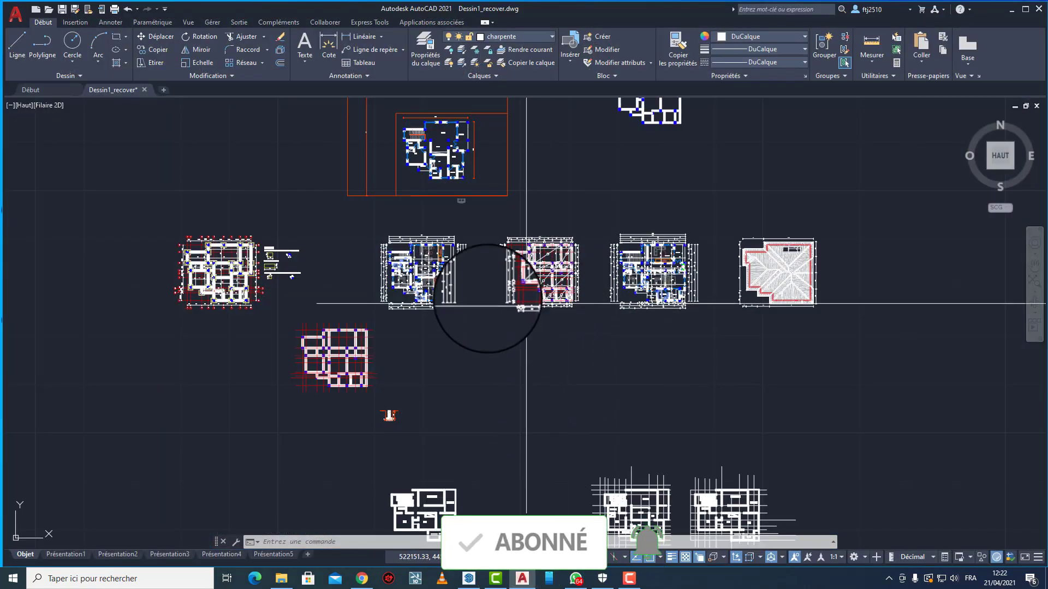
scroll(526, 304, up, 5)
scroll(433, 273, down, 4)
scroll(474, 253, up, 2)
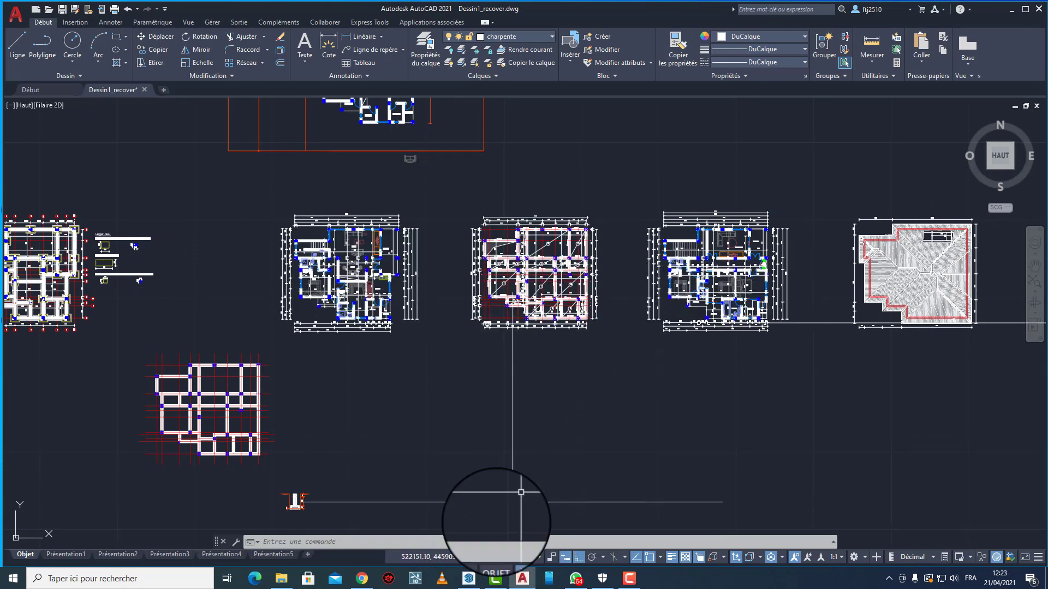
Switch to SketchUp and examine the two-storey house, pool and pergola from several sides
click(468, 578)
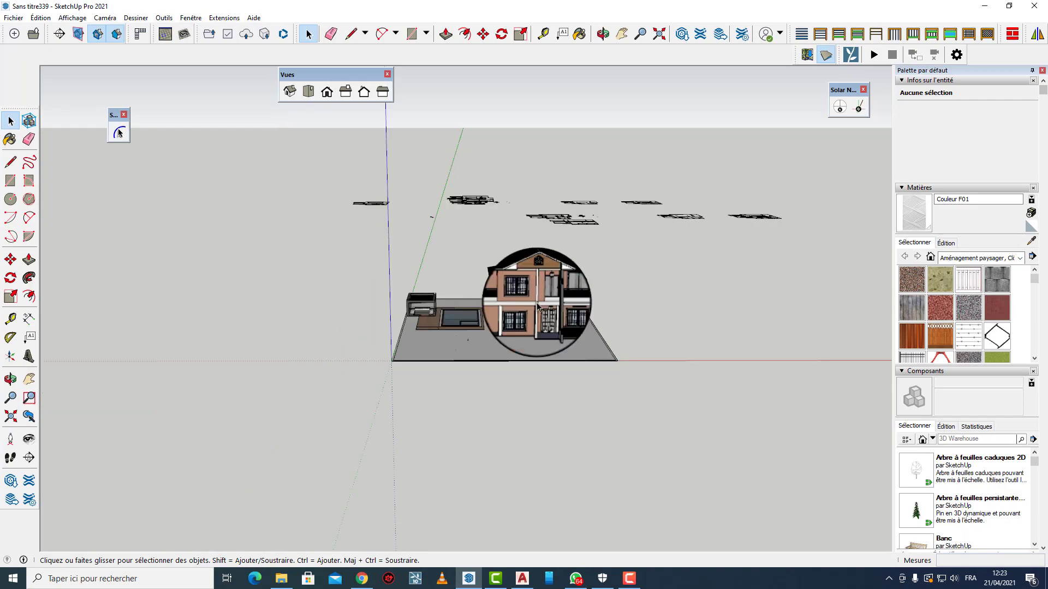
scroll(537, 306, up, 10)
mouse_move(720, 279)
middle_down()
mouse_move(639, 285)
mouse_move(404, 171)
mouse_move(600, 227)
mouse_move(549, 293)
mouse_move(445, 246)
middle_up()
scroll(678, 303, up, 3)
scroll(522, 280, down, 3)
scroll(480, 258, up, 4)
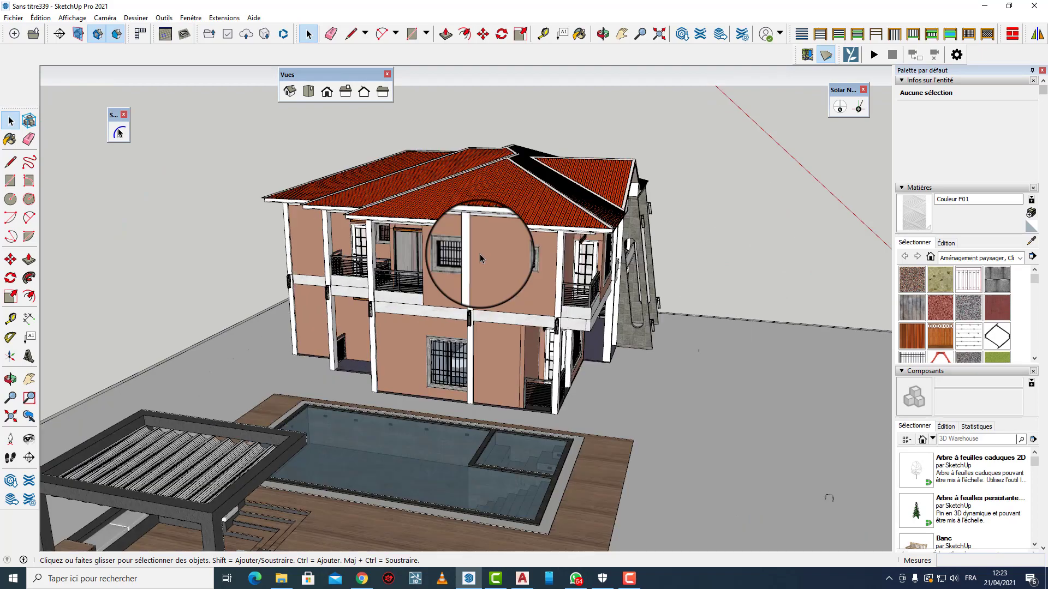
middle_drag(489, 218, 342, 157)
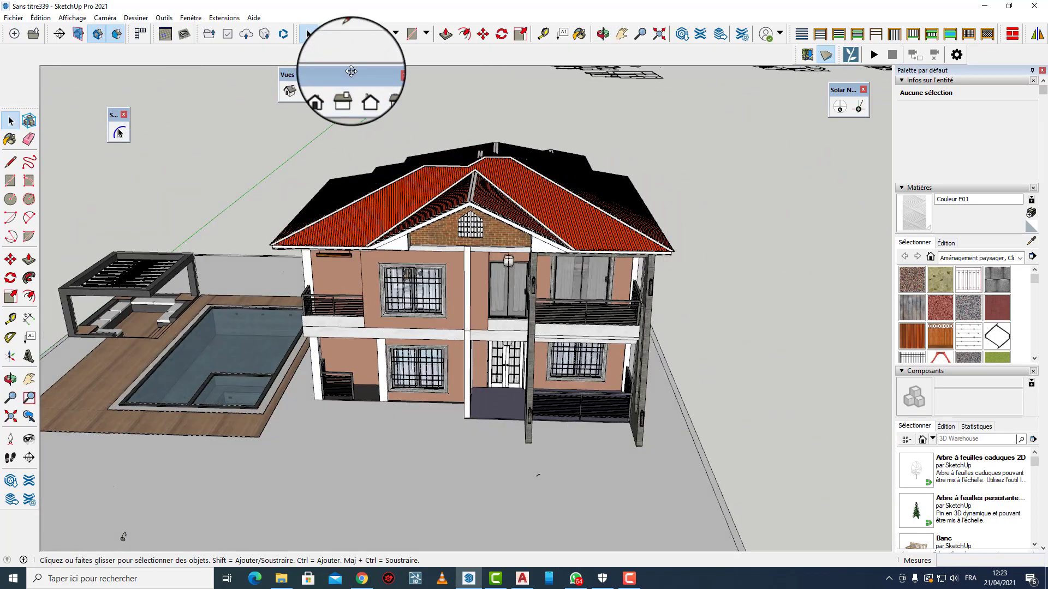
Dock the floating Vues toolbar above the model and set the camera to parallel projection
drag(346, 75, 443, 56)
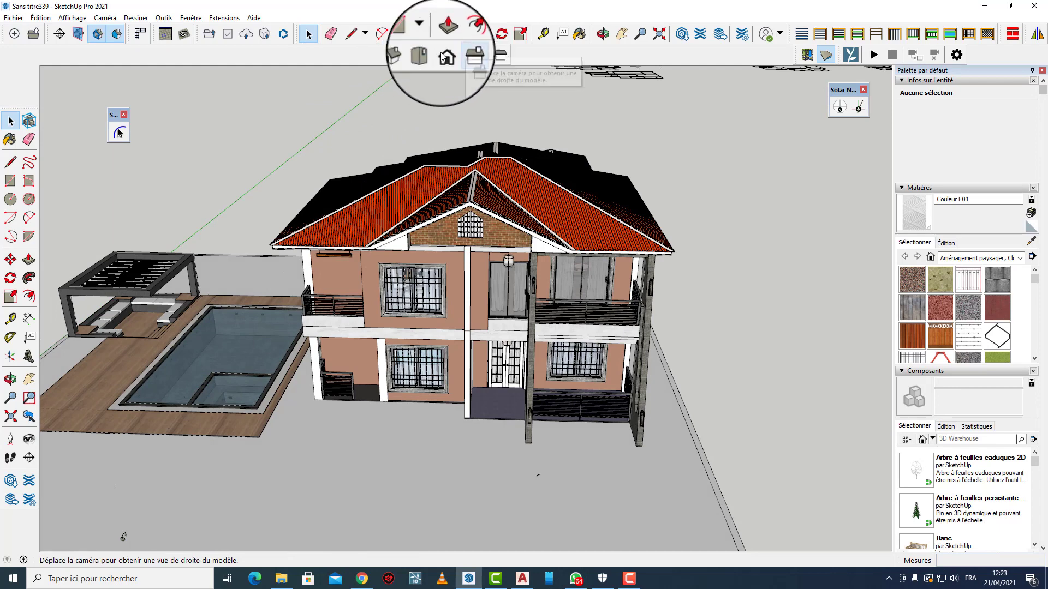
click(111, 19)
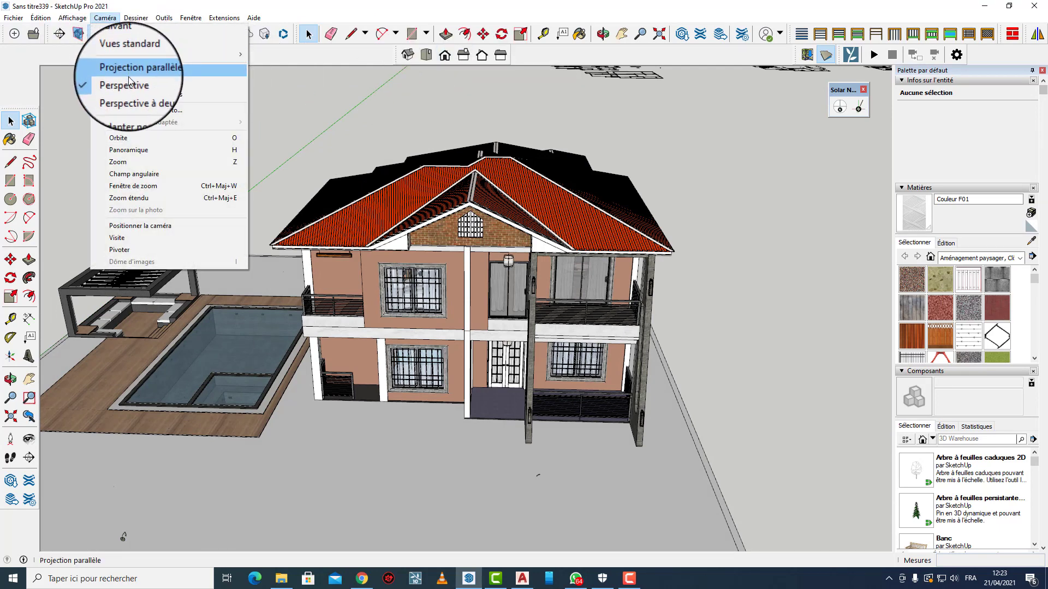
click(129, 69)
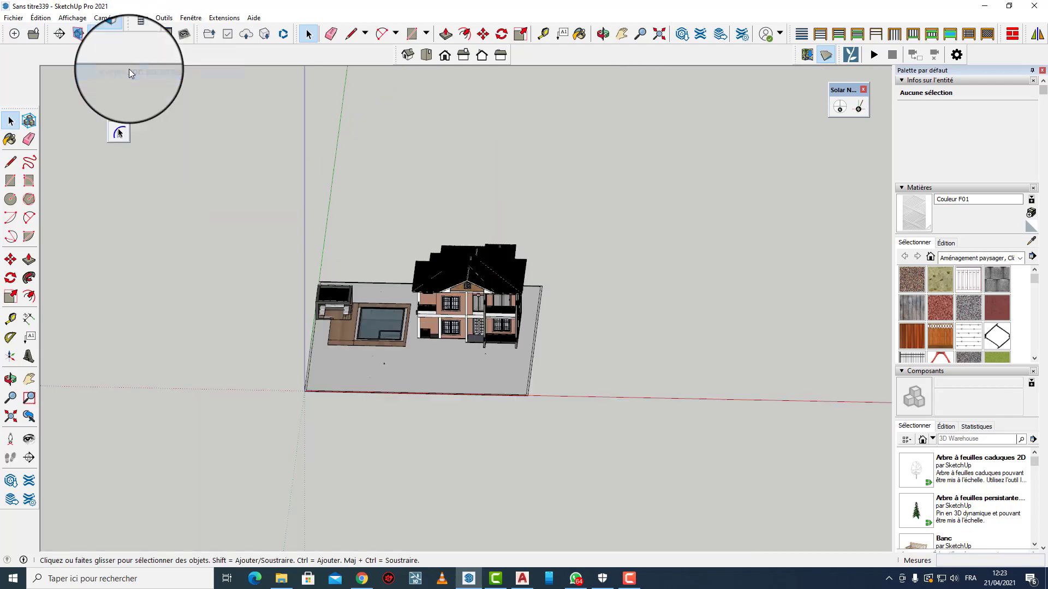
Display the model in the front, right, back, left, top and isometric standard views
middle_drag(431, 270, 407, 80)
click(445, 55)
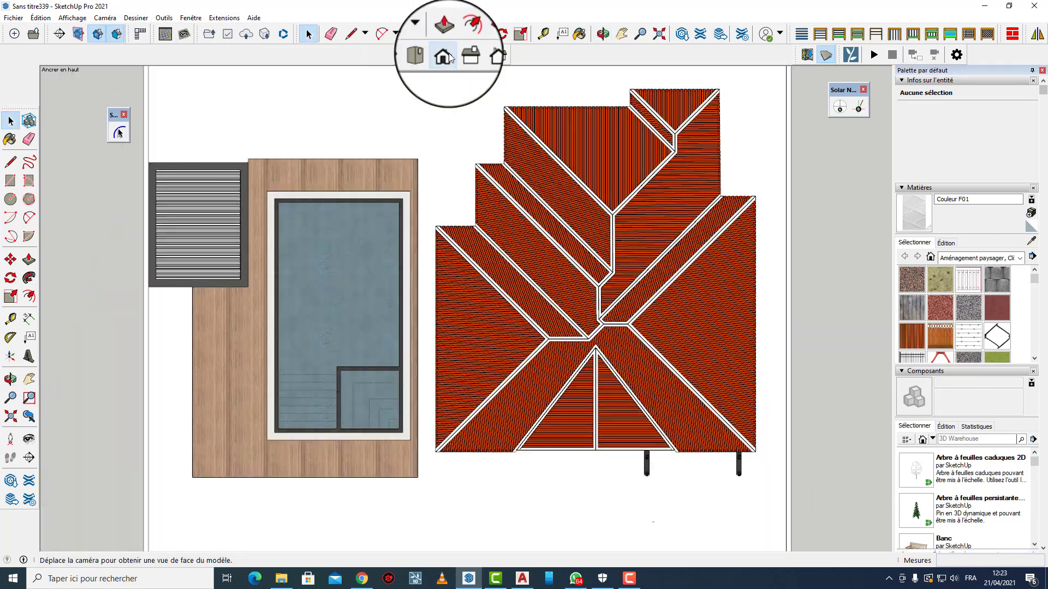
click(461, 55)
click(478, 56)
click(499, 55)
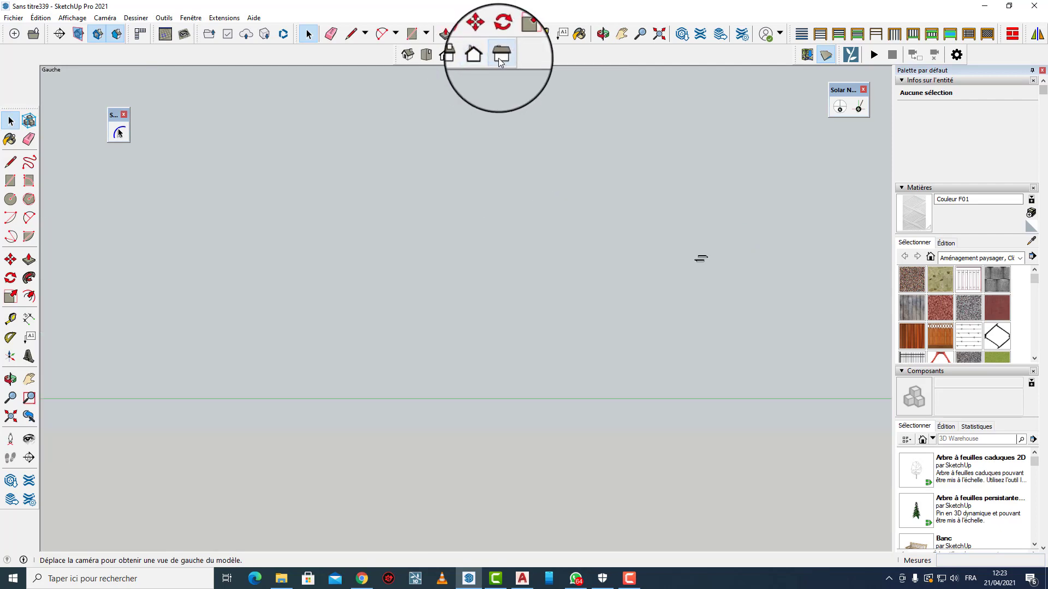
click(421, 57)
mouse_move(401, 56)
mouse_down()
mouse_move(393, 104)
mouse_move(406, 55)
mouse_up()
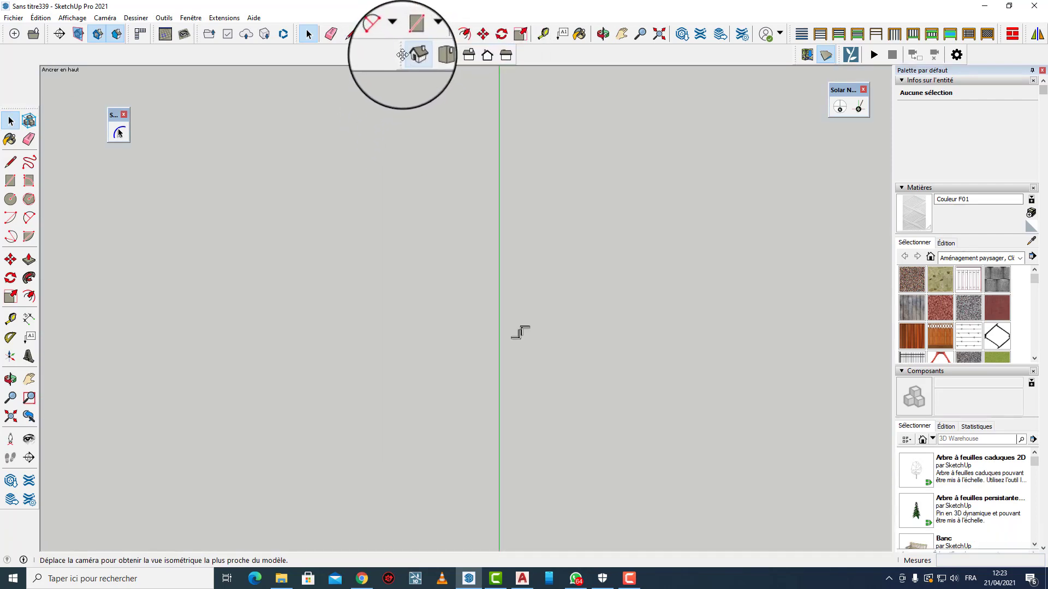
click(413, 55)
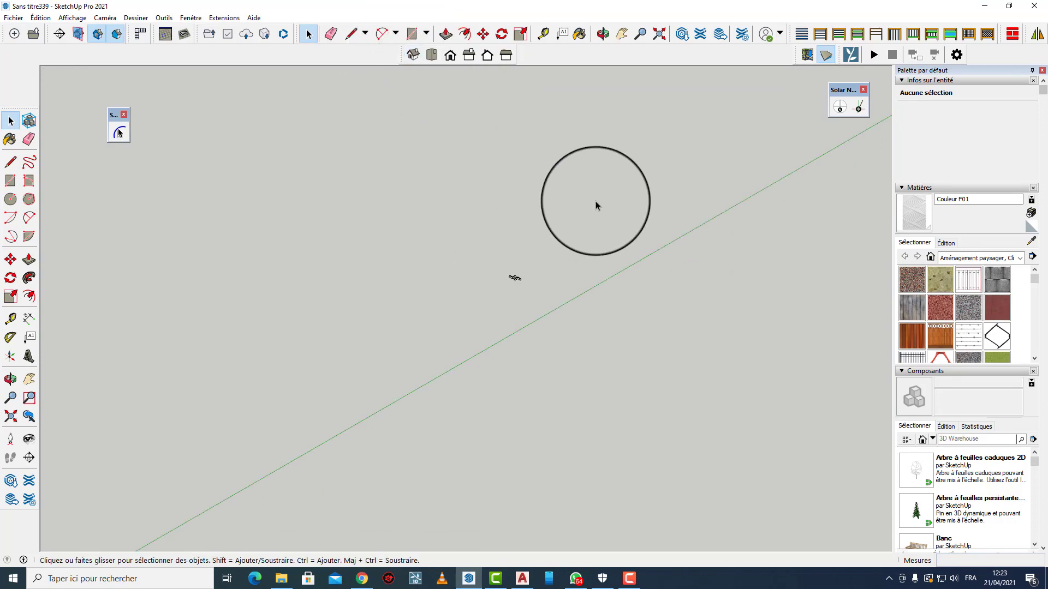
scroll(441, 371, up, 10)
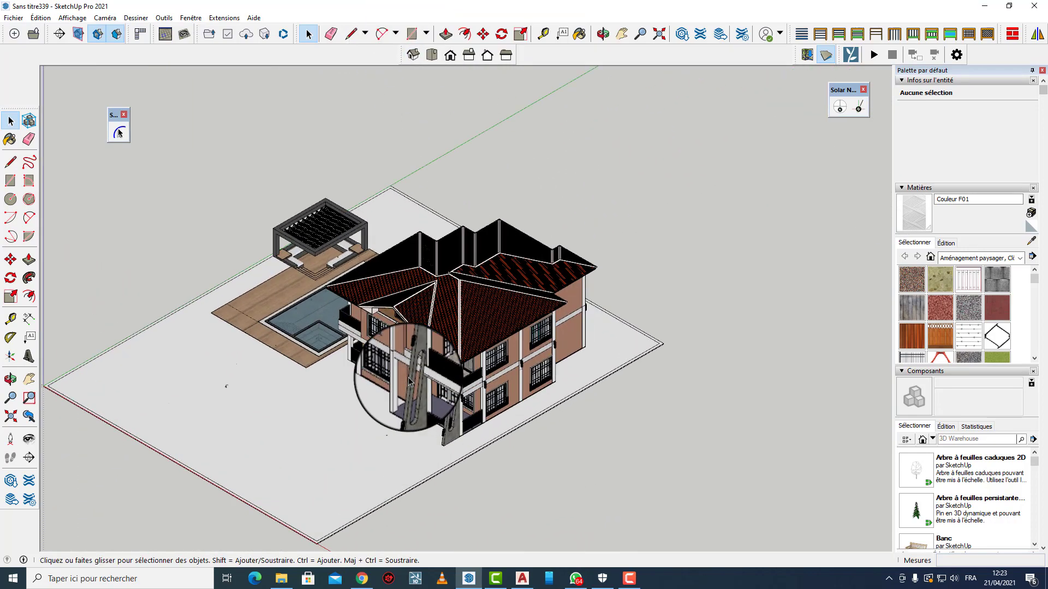
Go through the top, front, right, back and left views of the house in parallel projection
click(426, 54)
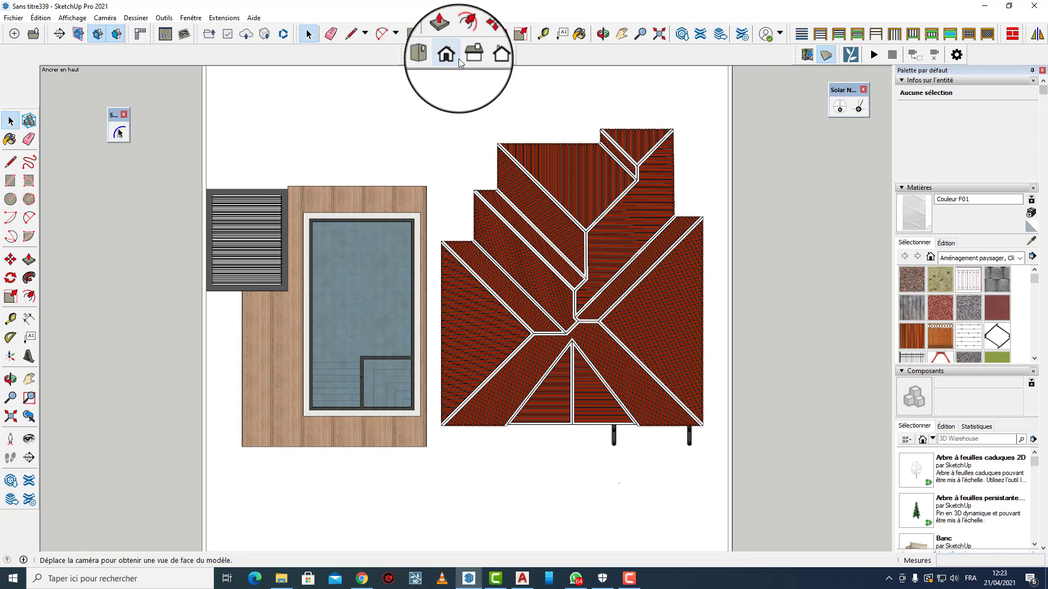
click(453, 55)
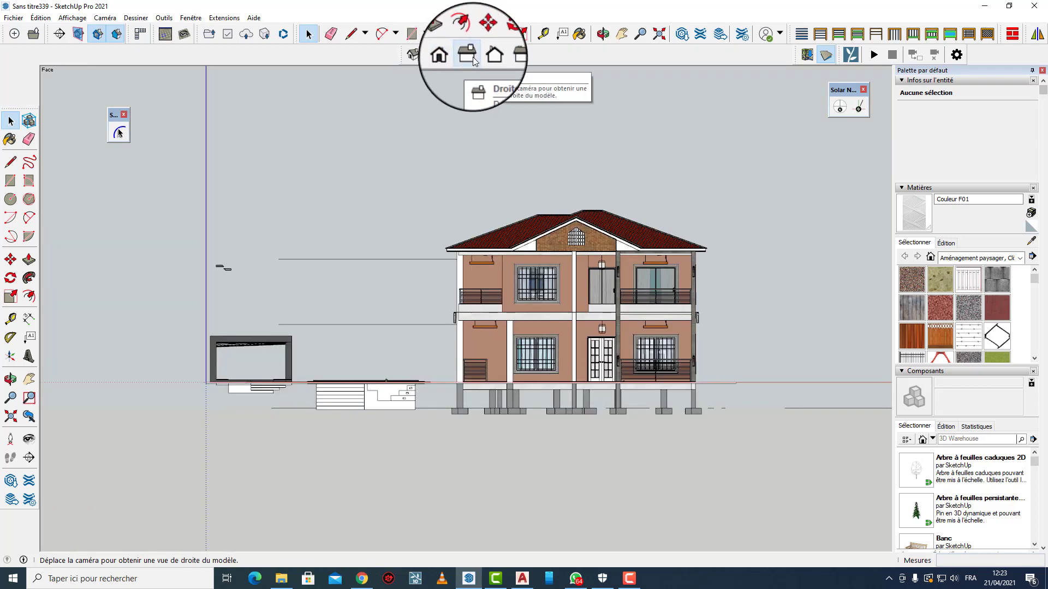
click(473, 57)
click(489, 56)
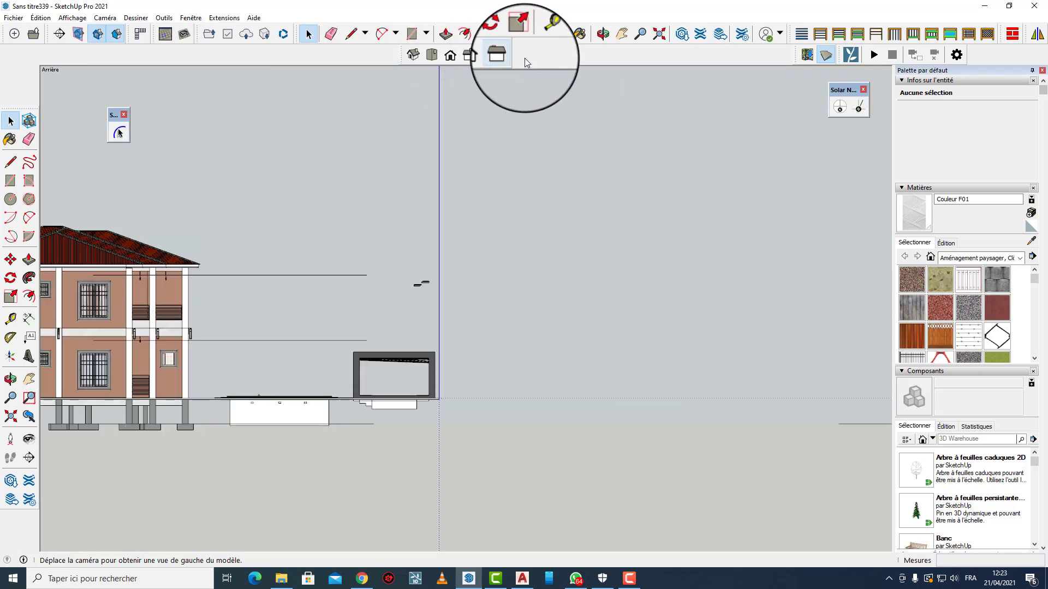
click(506, 55)
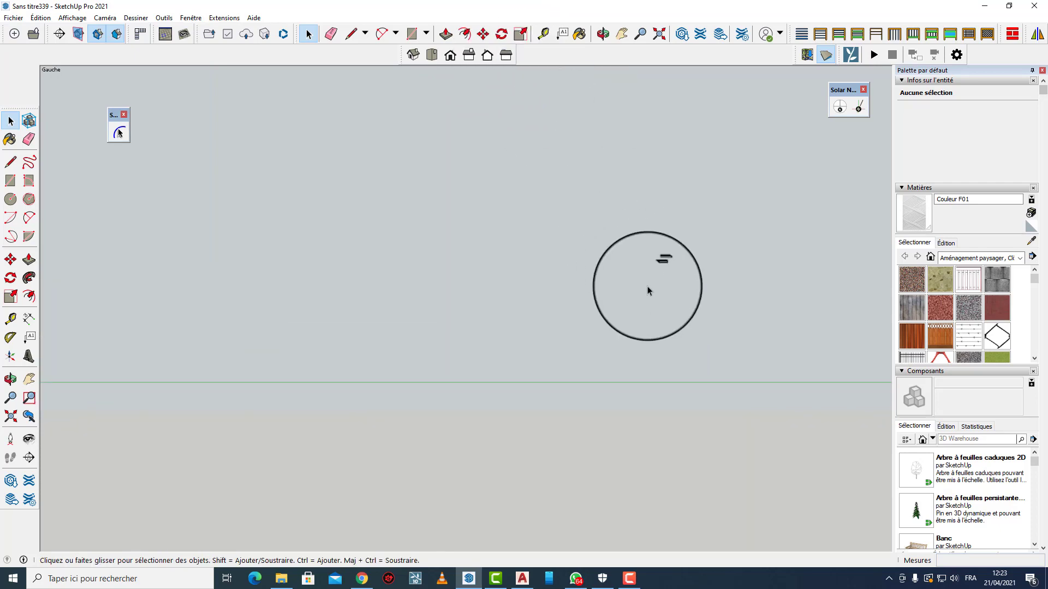
middle_drag(653, 269, 432, 315)
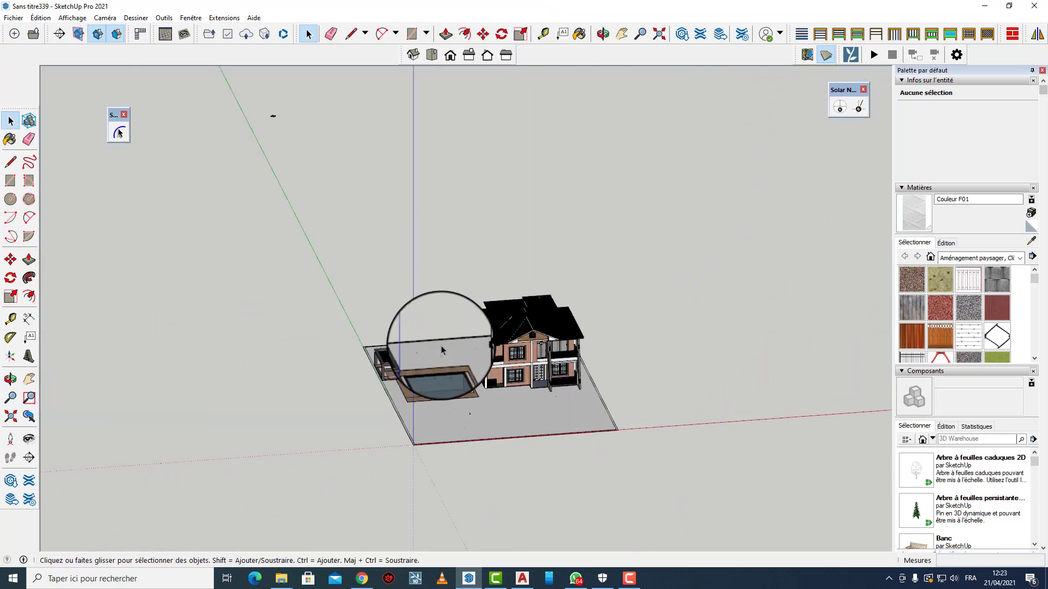
Set the camera to Perspective and examine the house again in the isometric, top, front and left views
click(110, 20)
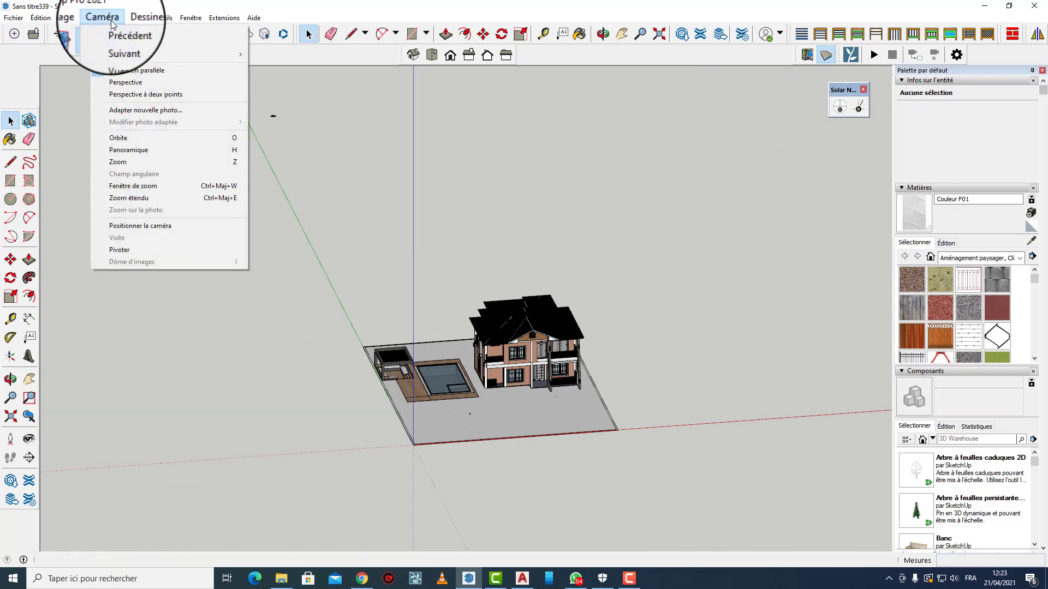
click(114, 81)
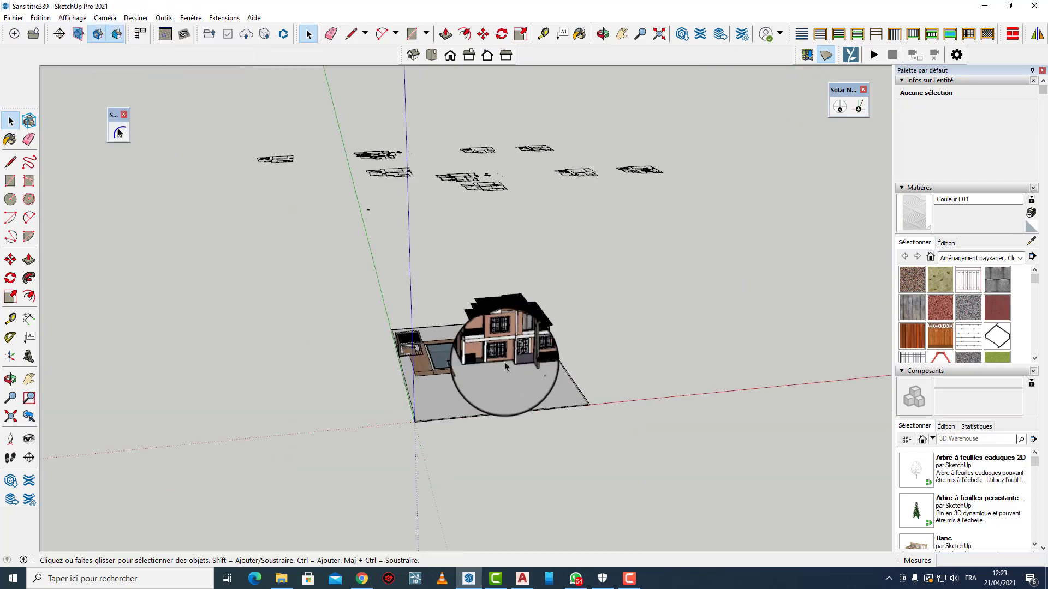
click(413, 55)
click(432, 55)
click(450, 55)
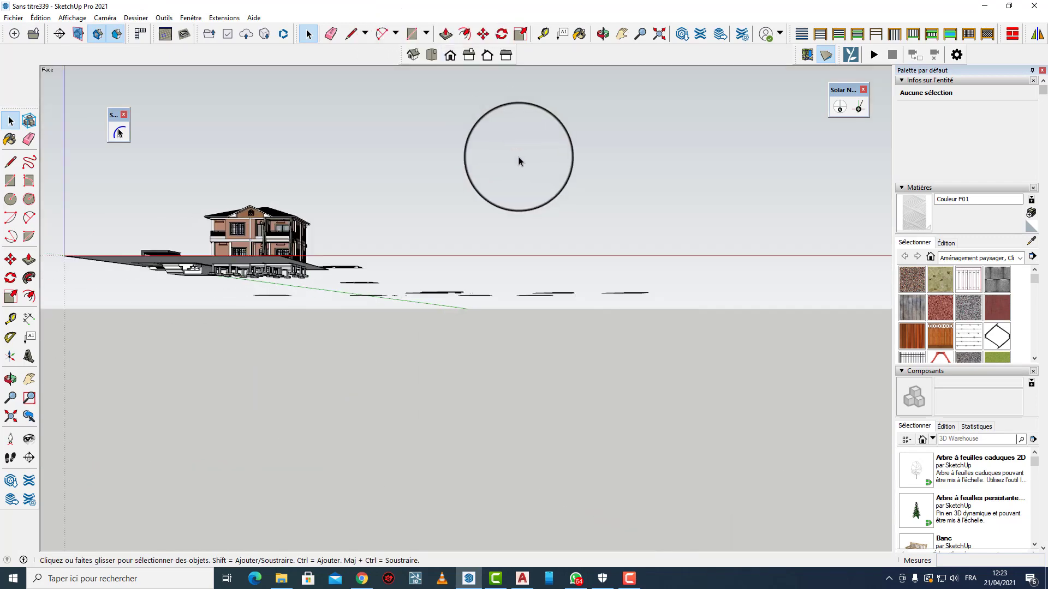
scroll(229, 222, up, 10)
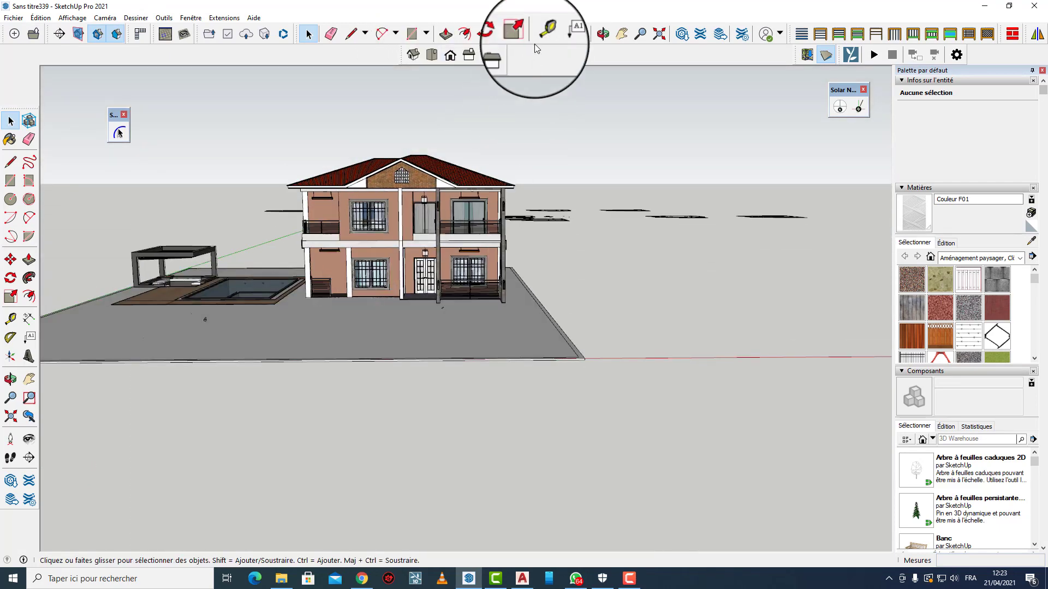
click(506, 55)
middle_drag(573, 258, 461, 267)
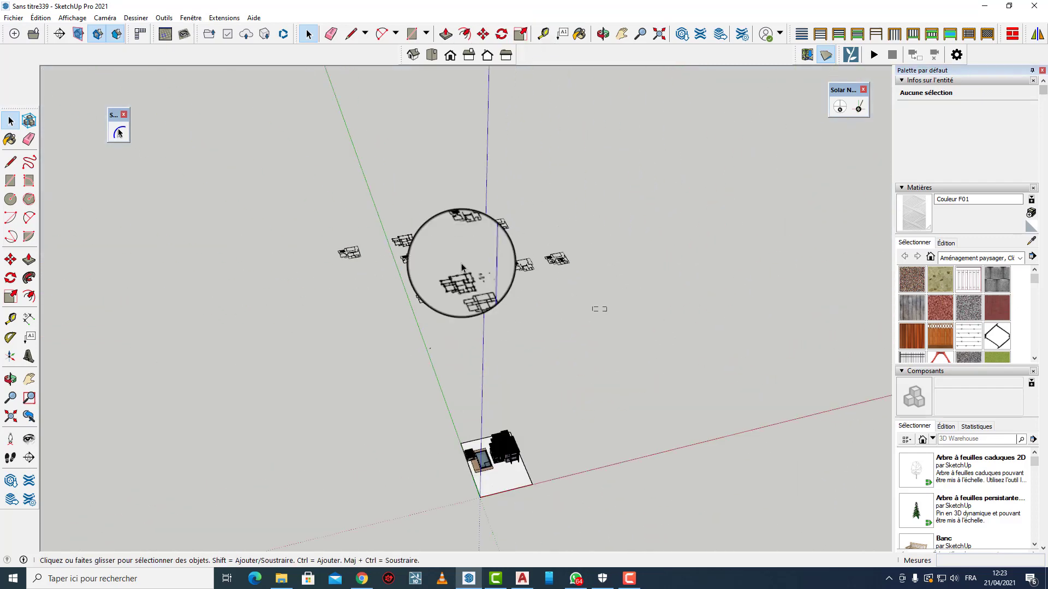
Delete the grouped 2D plans lying on the ground beyond the house
drag(461, 264, 290, 165)
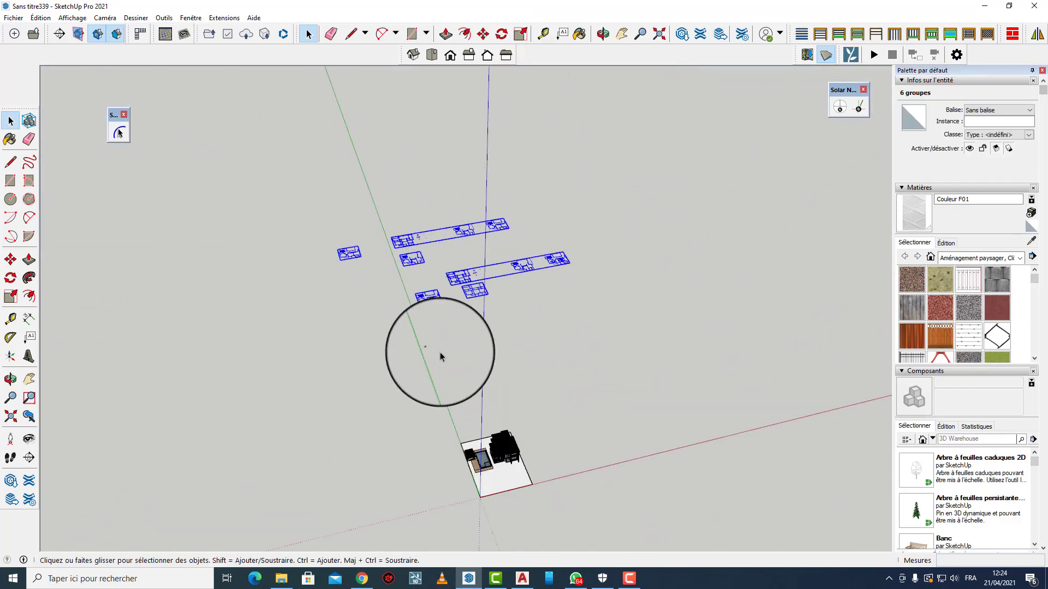
key(Delete)
scroll(438, 355, up, 1)
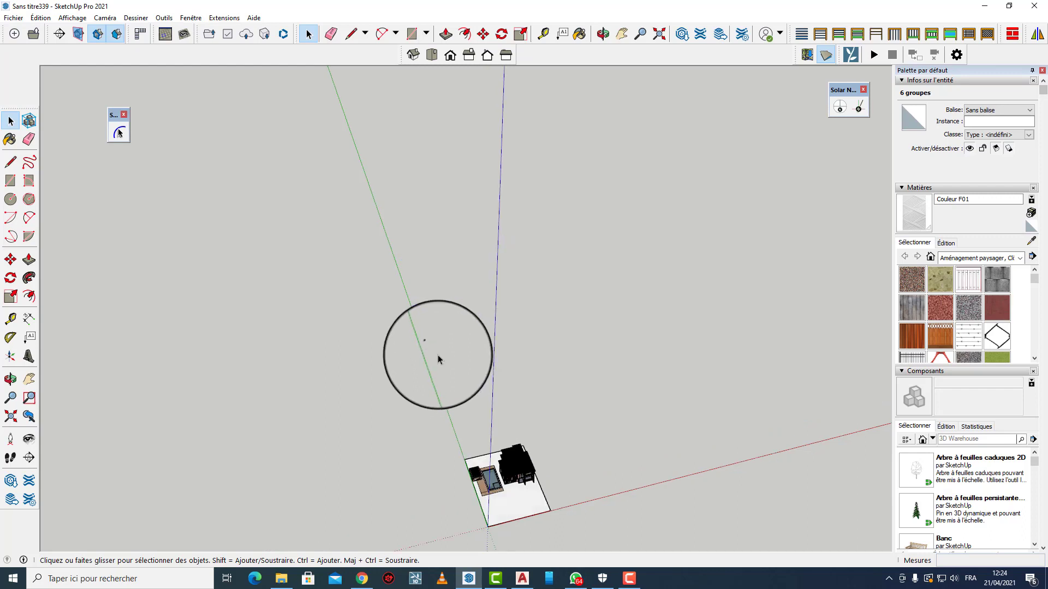
scroll(438, 357, up, 1)
middle_drag(404, 286, 491, 428)
scroll(495, 409, up, 6)
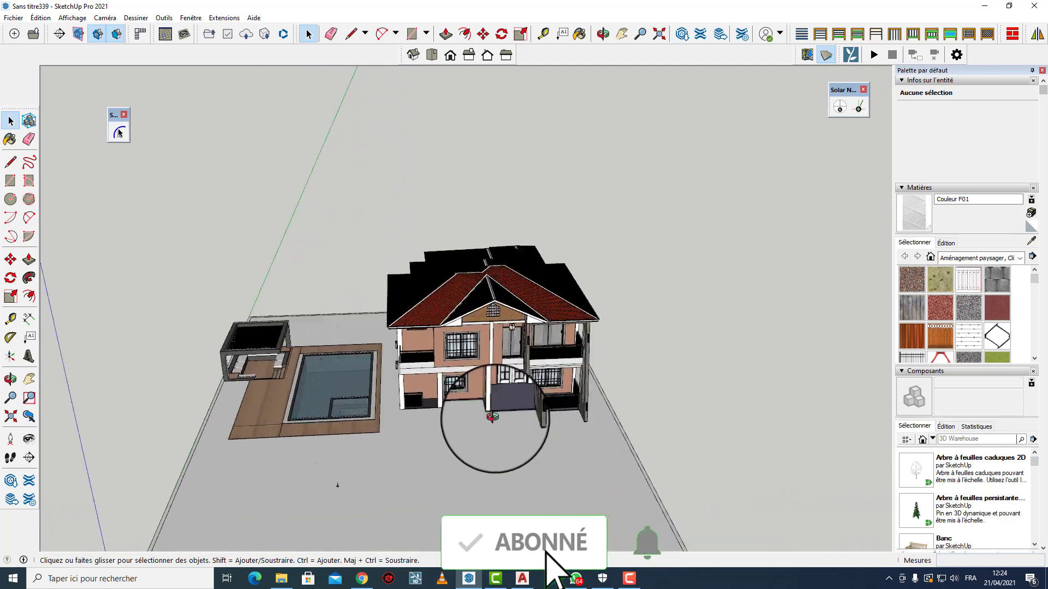
Show the front view of the house while keeping the perspective camera
scroll(493, 418, down, 5)
click(104, 18)
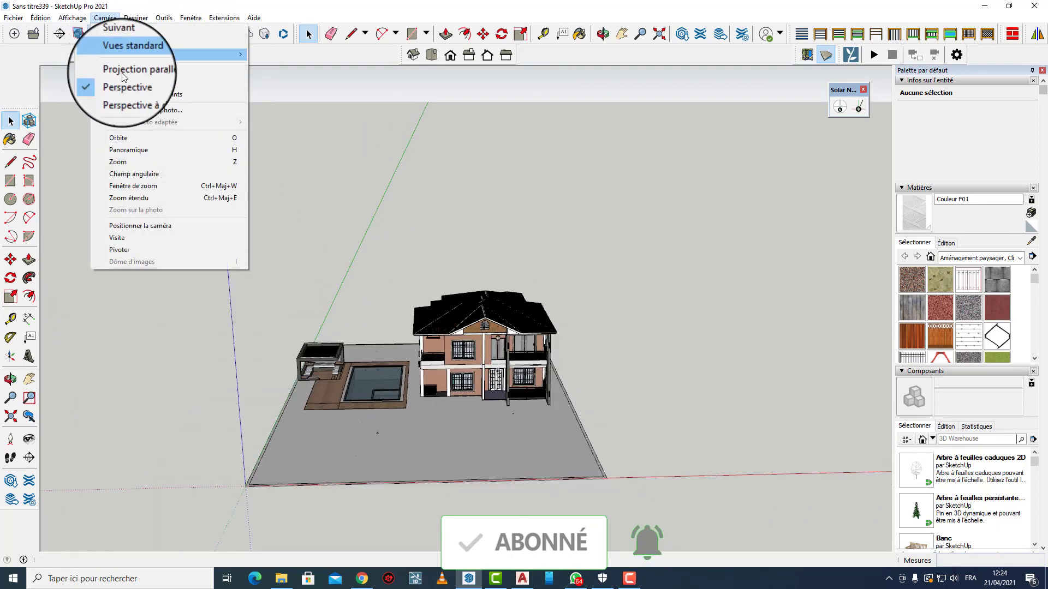
click(618, 286)
middle_drag(410, 343, 428, 136)
click(450, 55)
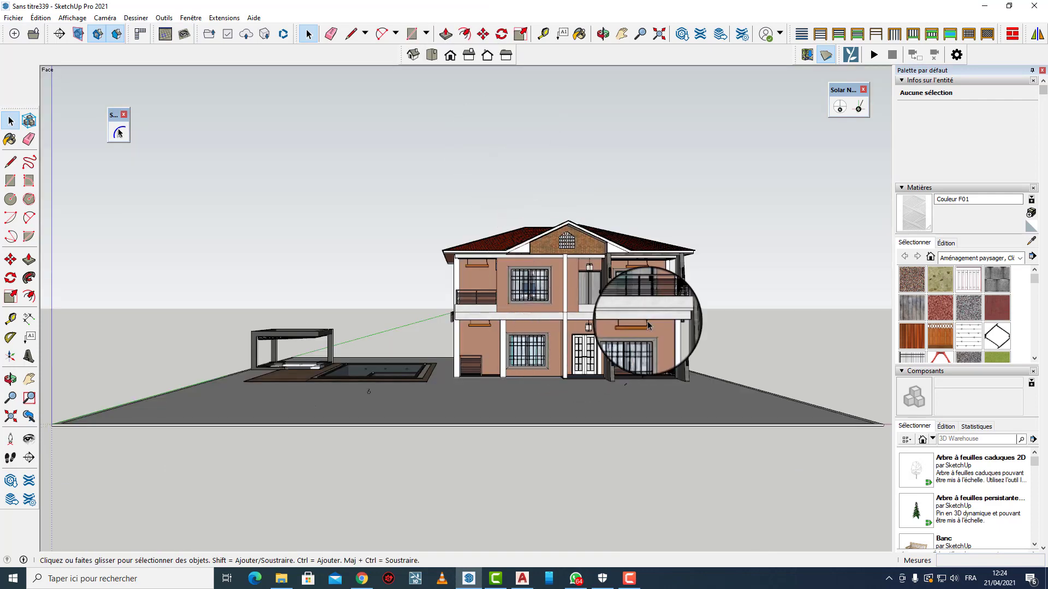
Switch the front view to parallel projection and back to perspective to compare the two
click(104, 18)
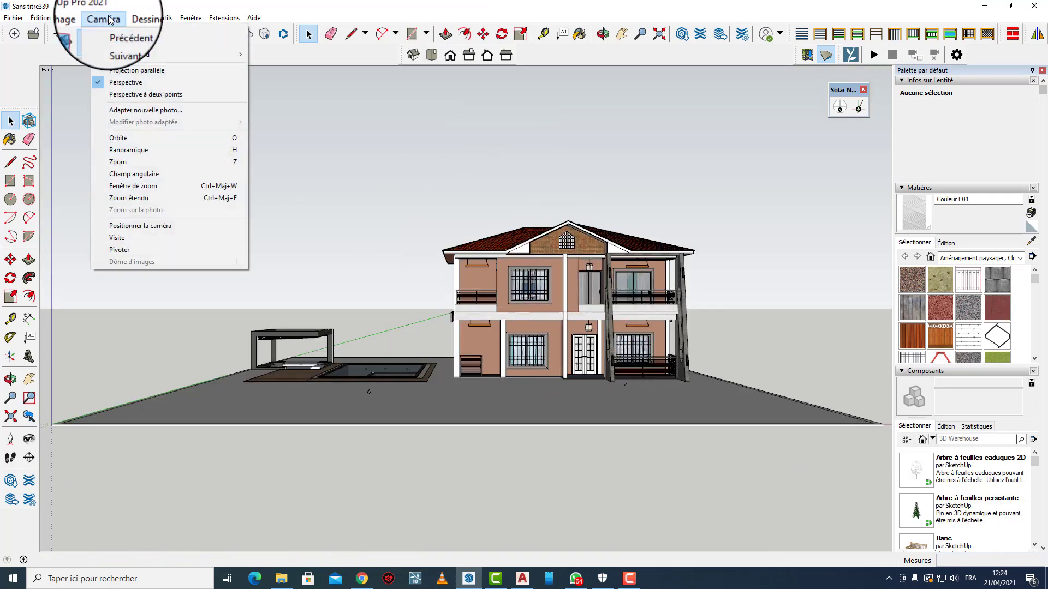
click(126, 70)
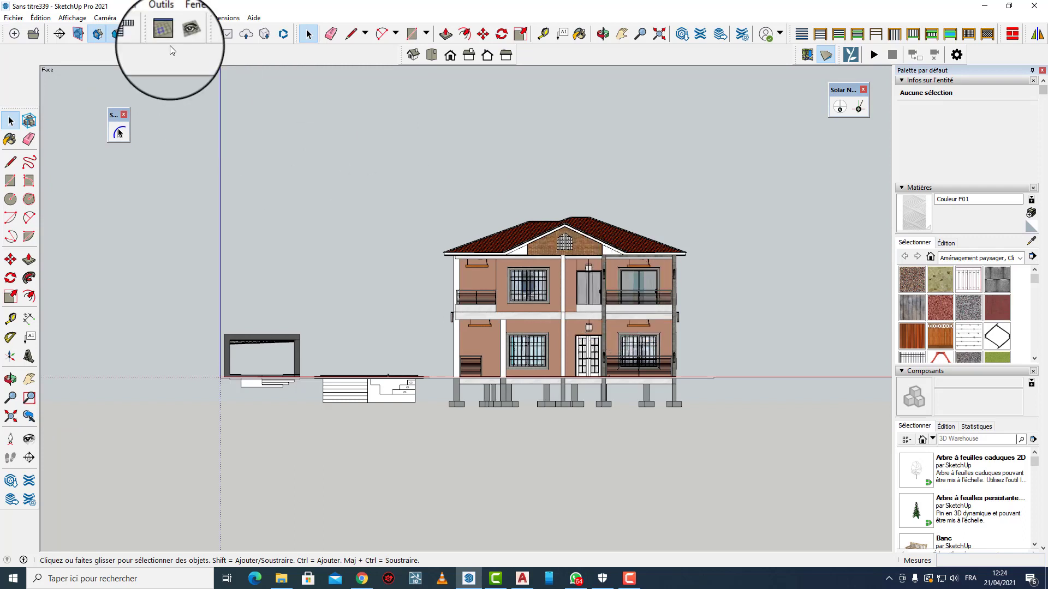
click(105, 17)
click(125, 82)
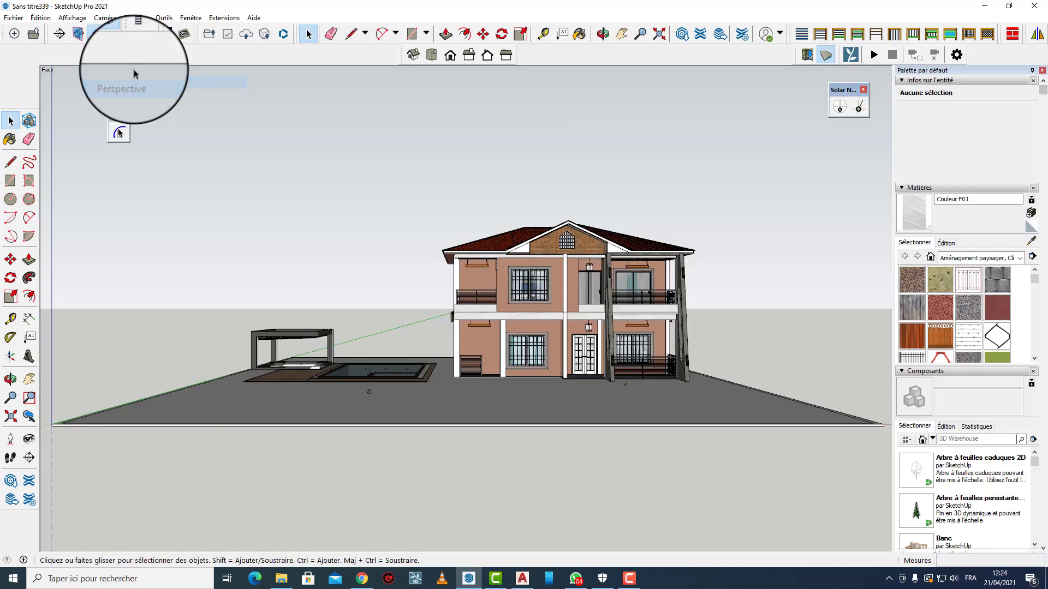
Set the camera to parallel projection for the front elevation of the house
click(103, 18)
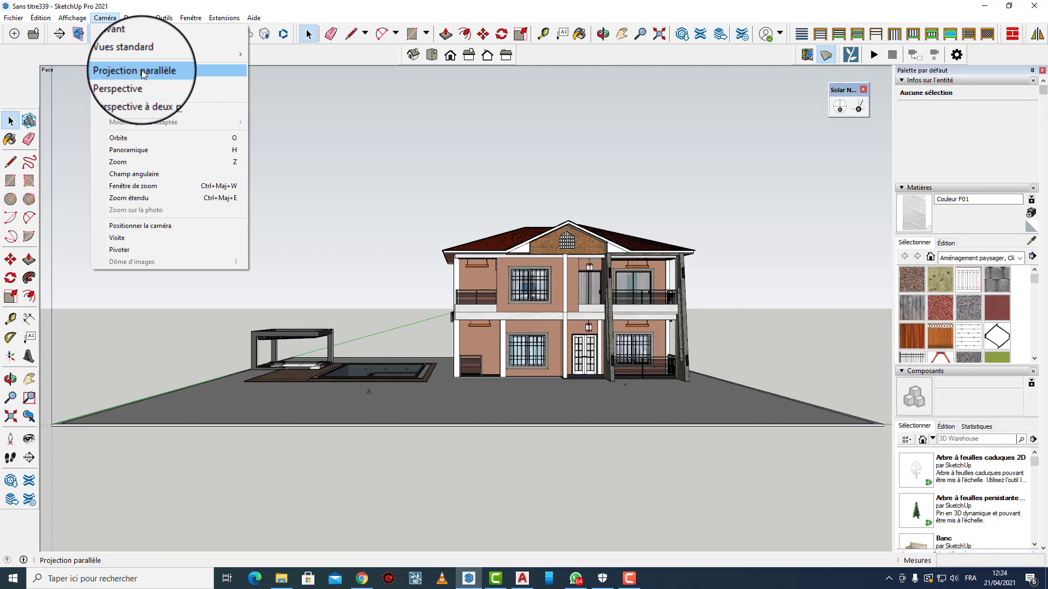
click(143, 70)
scroll(578, 286, up, 3)
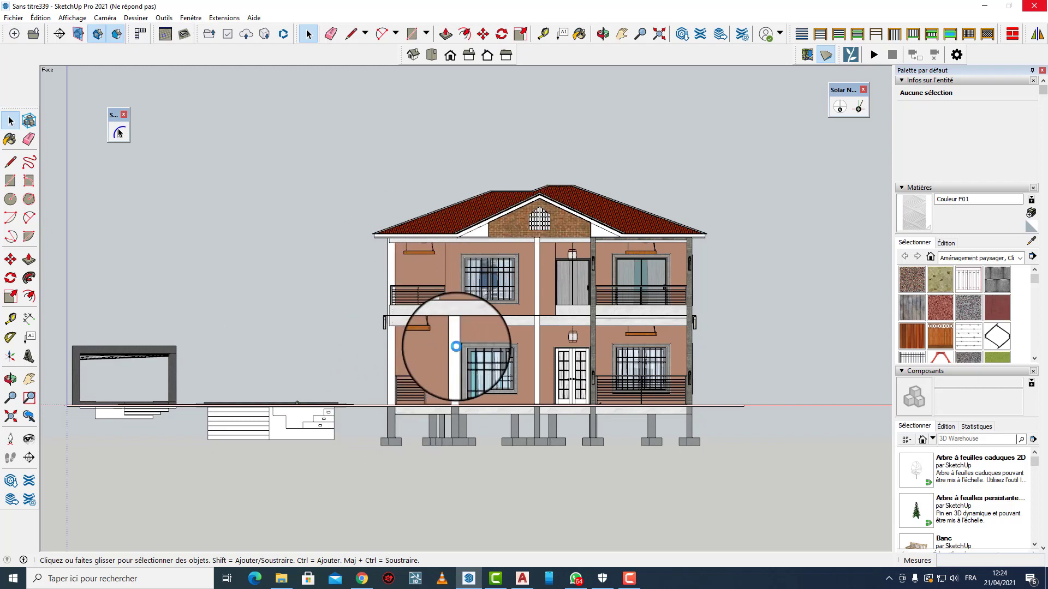
Switch to AutoCAD and review the row of dimensioned floor plans and the roof plan
click(523, 578)
middle_drag(480, 335, 553, 366)
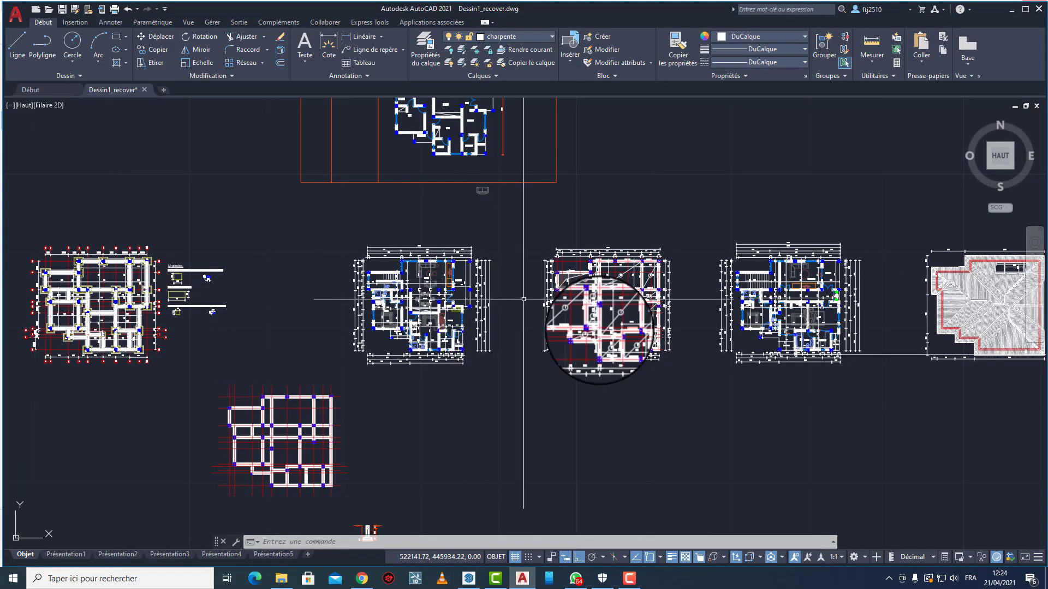
middle_drag(721, 360, 540, 350)
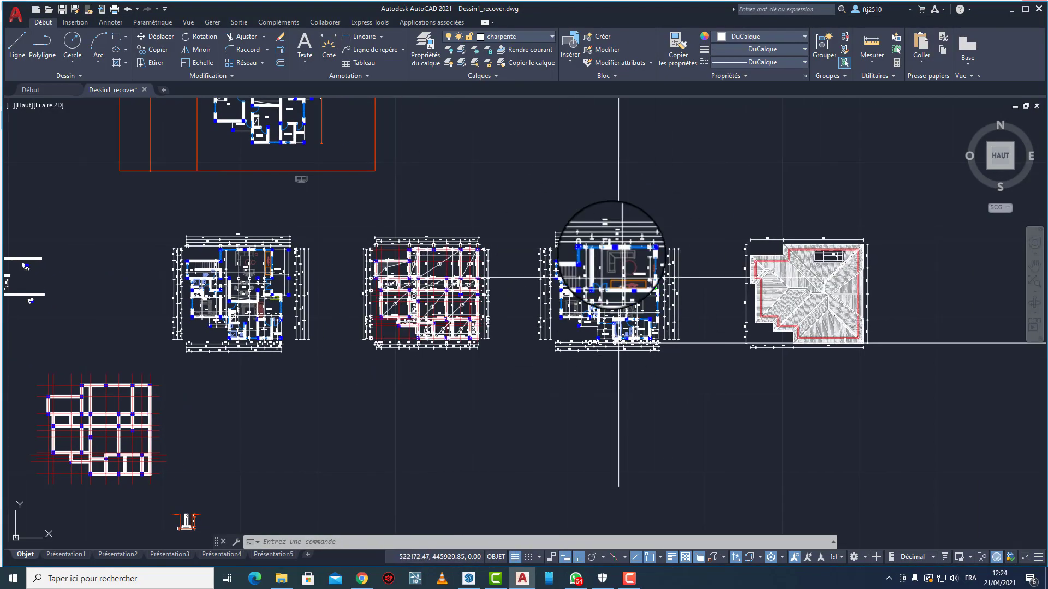
Switch to SketchUp and check the camera's projection mode on the front view of the house
click(468, 578)
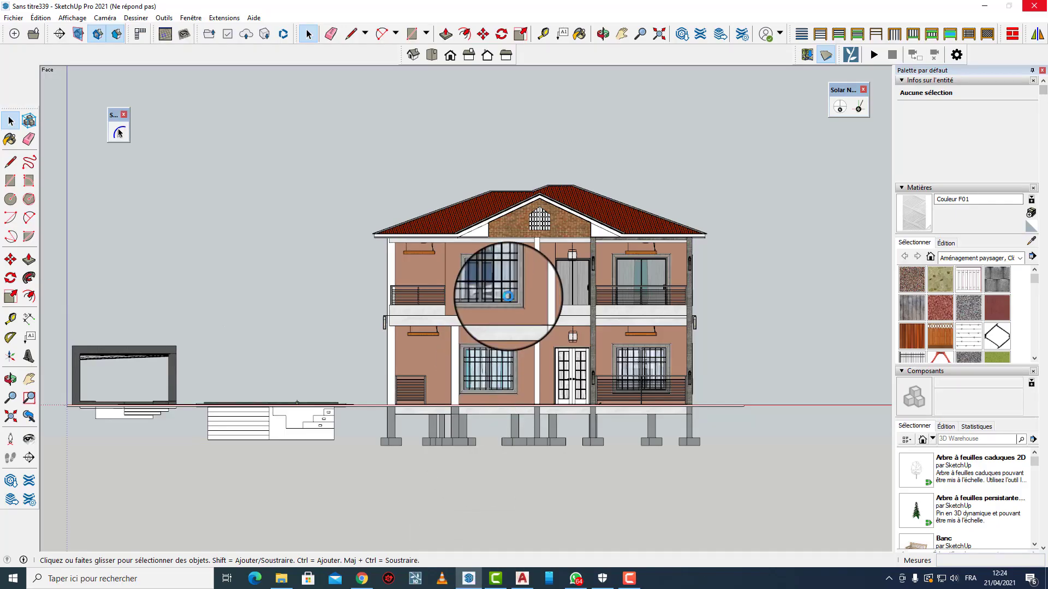
click(629, 578)
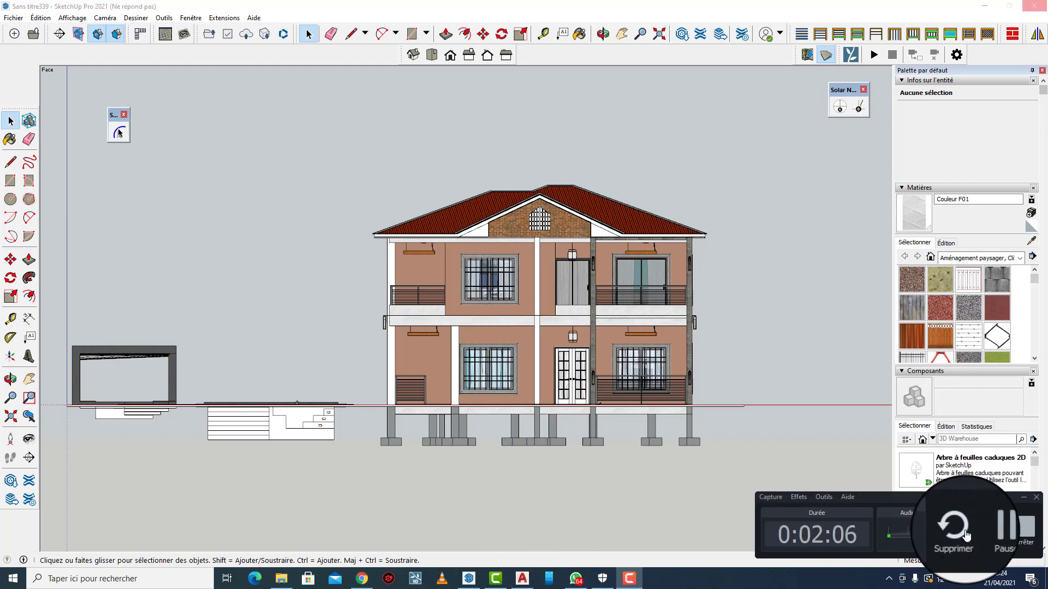
scroll(483, 274, down, 1)
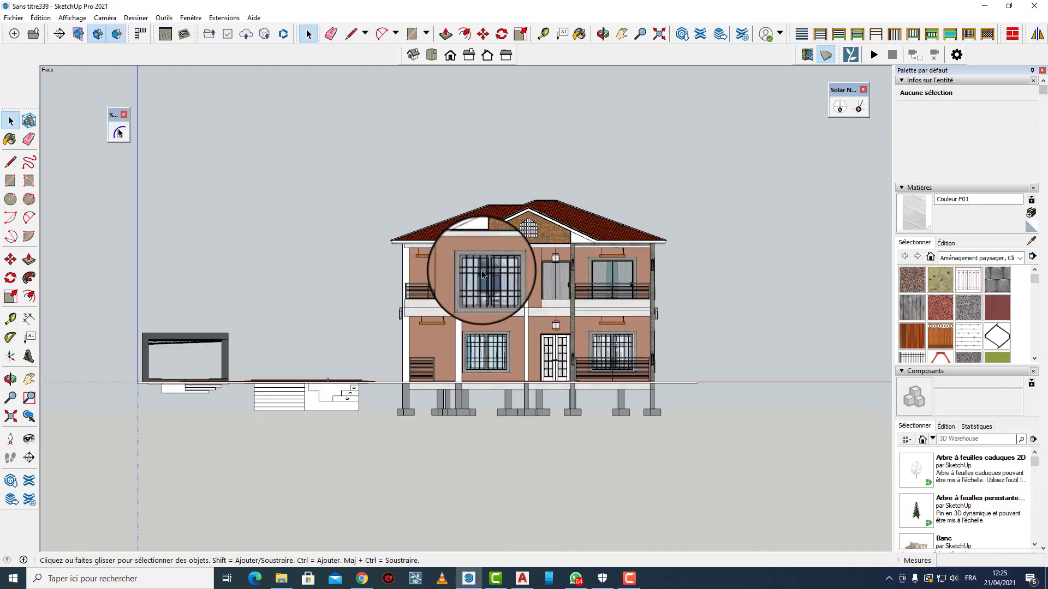
scroll(482, 275, up, 1)
click(104, 17)
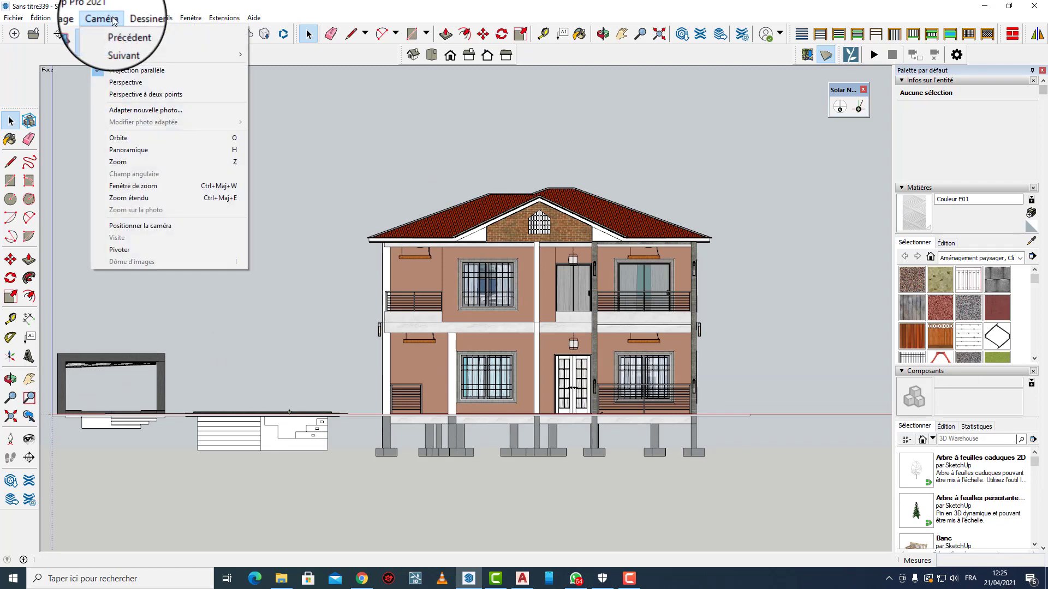
click(700, 194)
scroll(562, 229, up, 1)
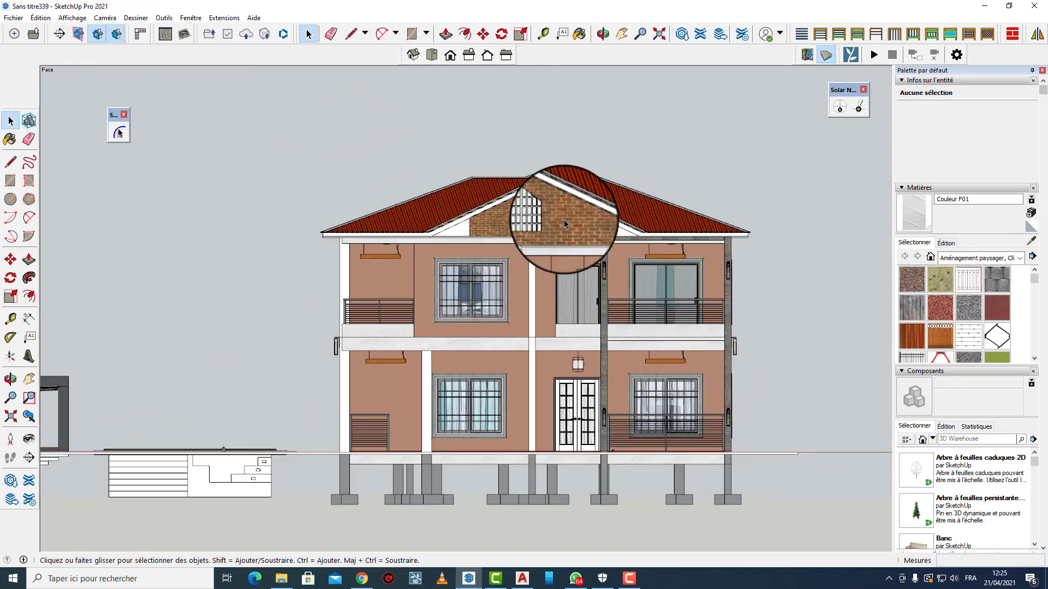
scroll(564, 219, down, 2)
Start a 2D graphic export of the front view and create a folder named expor in Documents
click(14, 18)
mouse_move(61, 191)
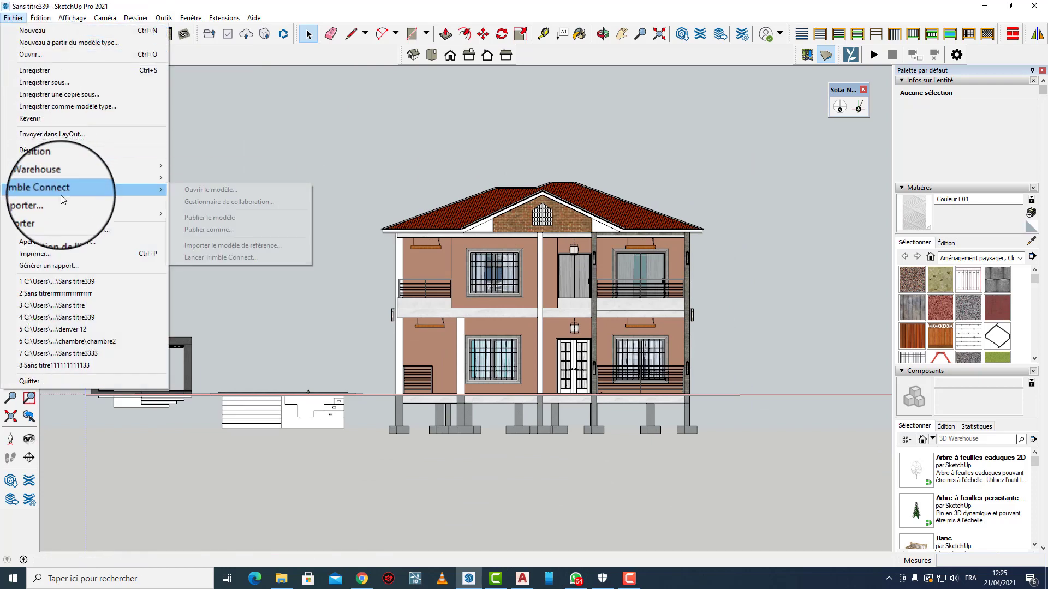
mouse_move(62, 212)
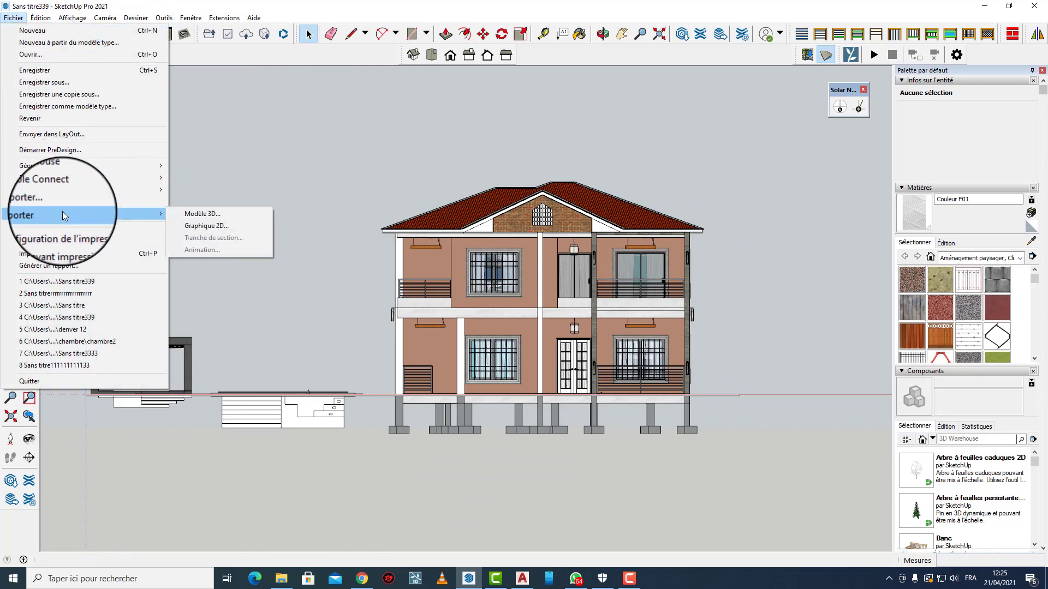
click(213, 226)
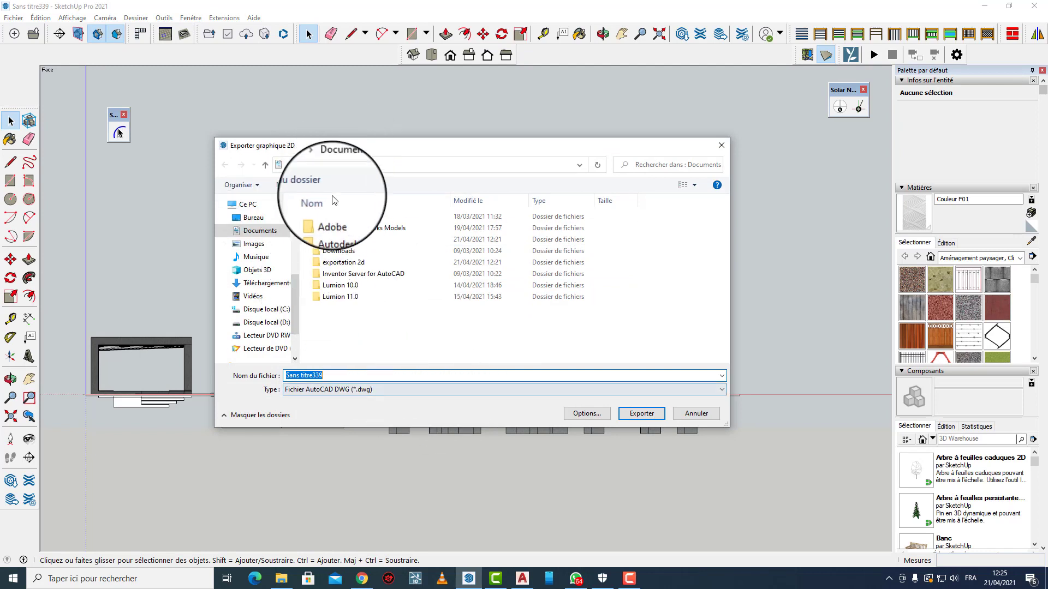
click(322, 185)
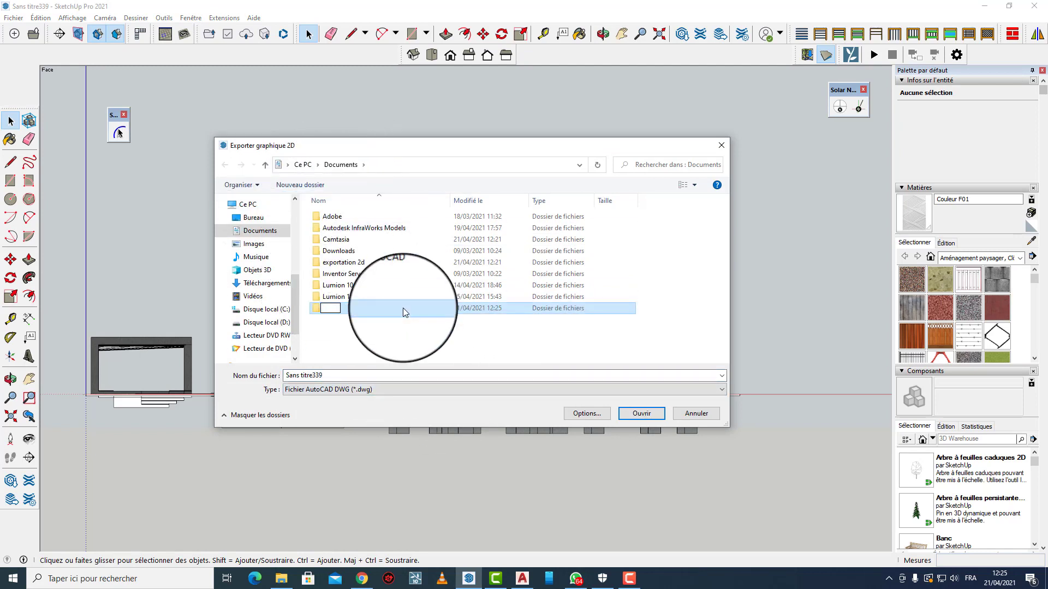
text(expor)
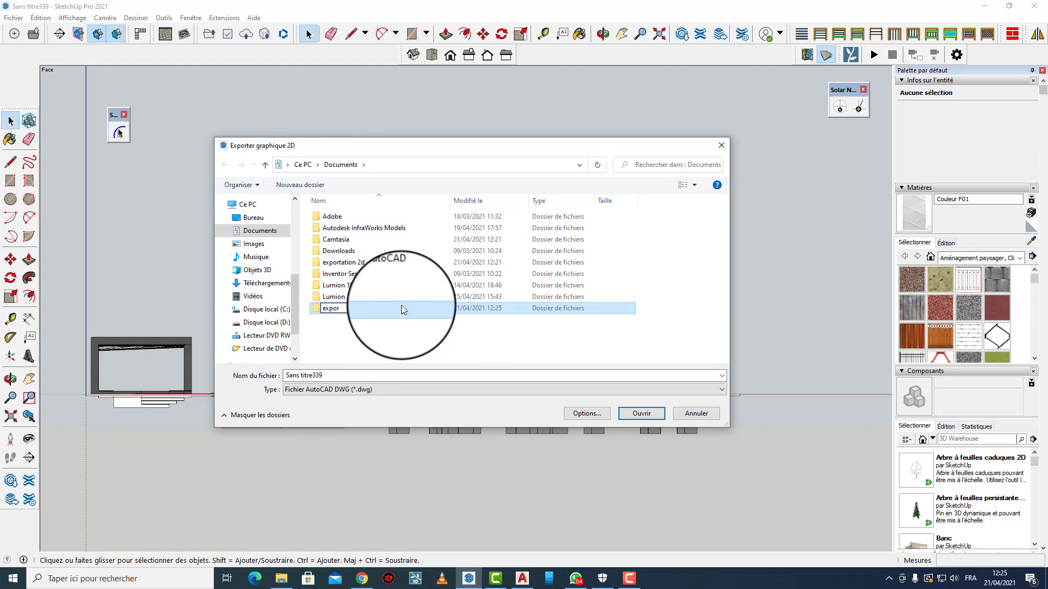
Export the front view into the expor folder as an AutoCAD DWG file named "dessin 1 projection p"
double_click(402, 308)
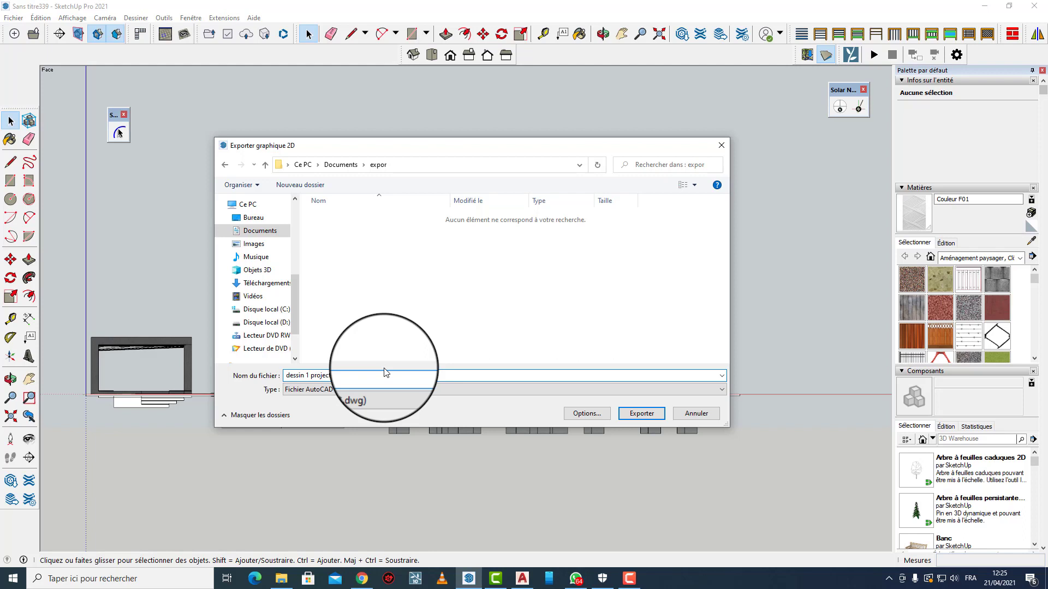
click(642, 413)
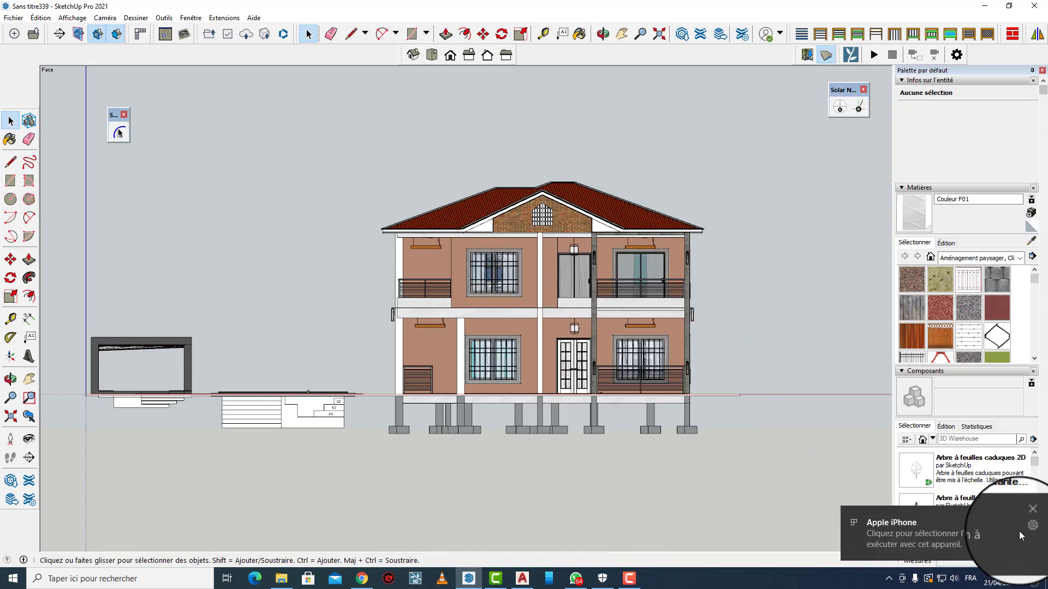
click(1028, 518)
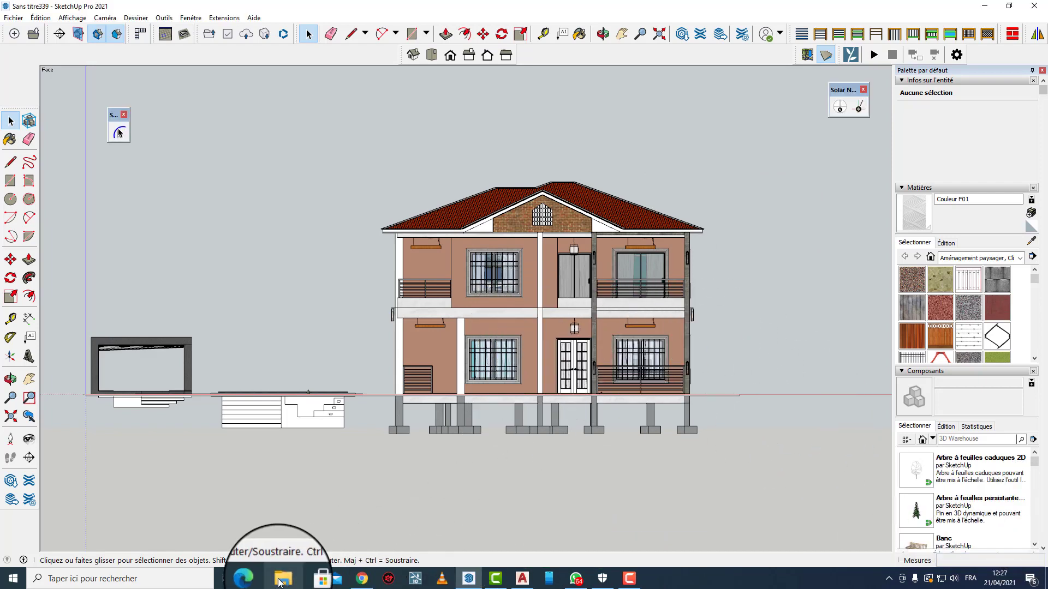
Switch to AutoCAD and open "dessin 1 projection p" from the expor folder in Documents, accepting the foreign DWG file
mouse_move(522, 578)
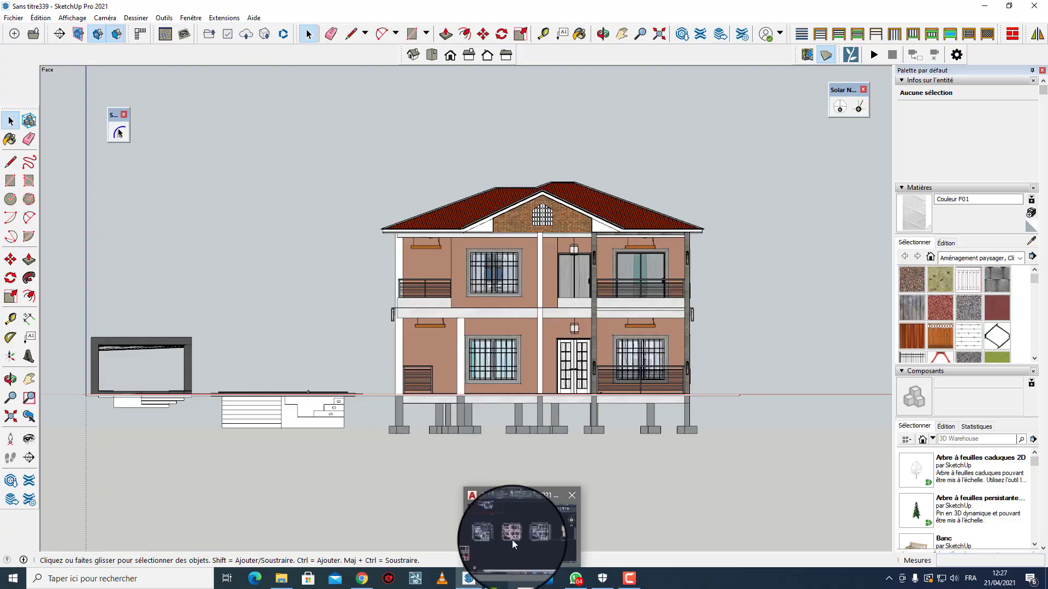
click(519, 521)
click(14, 15)
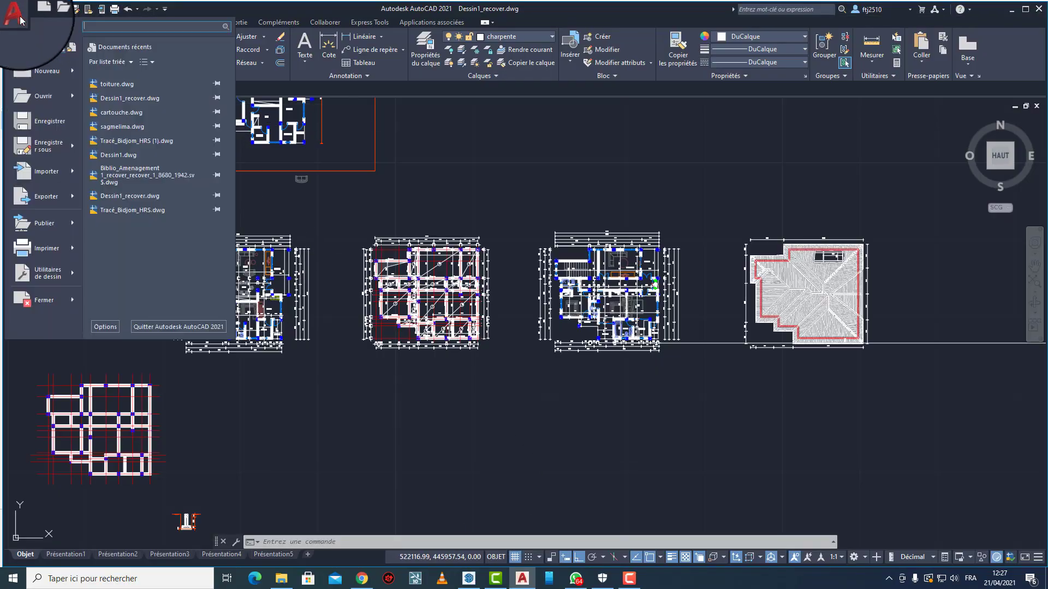
click(58, 101)
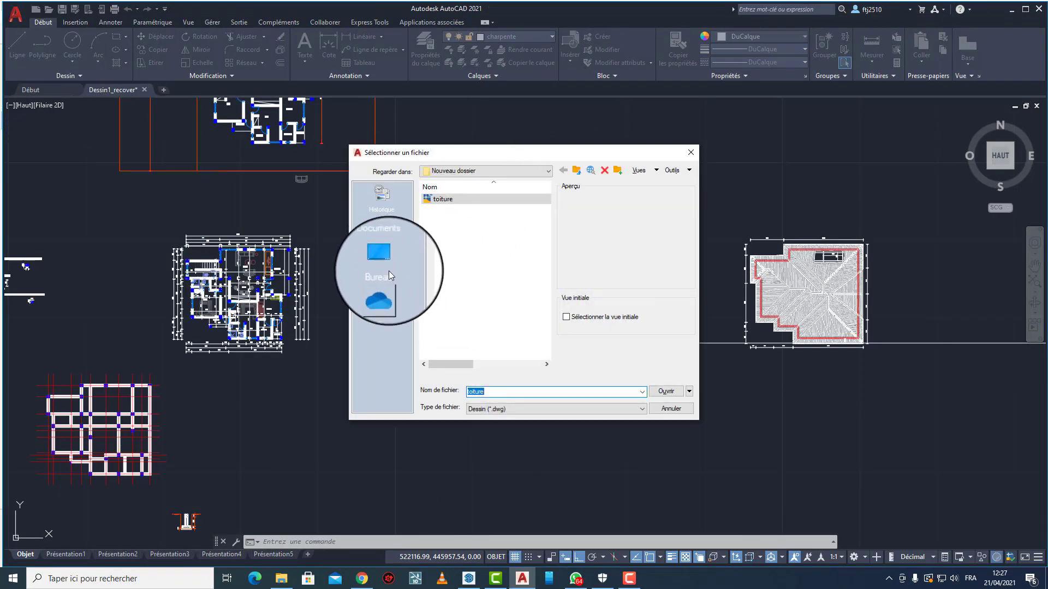
click(385, 244)
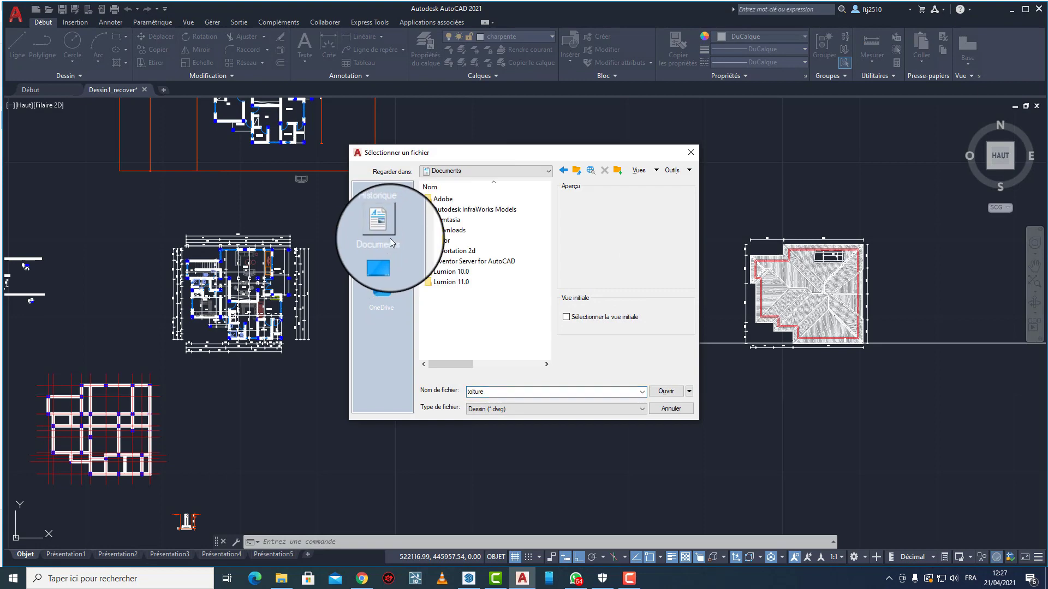
click(459, 201)
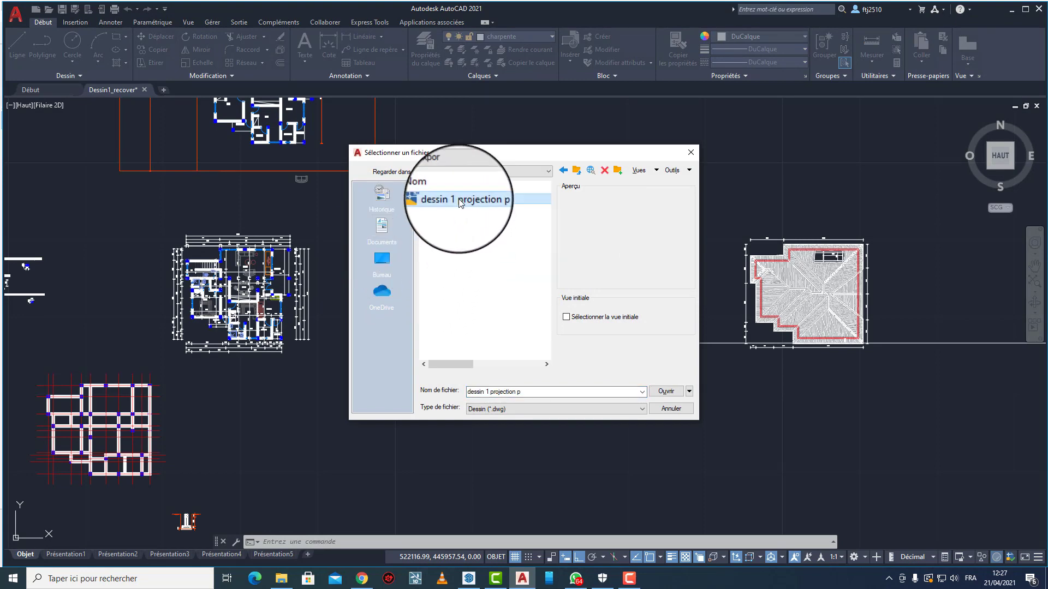
click(667, 391)
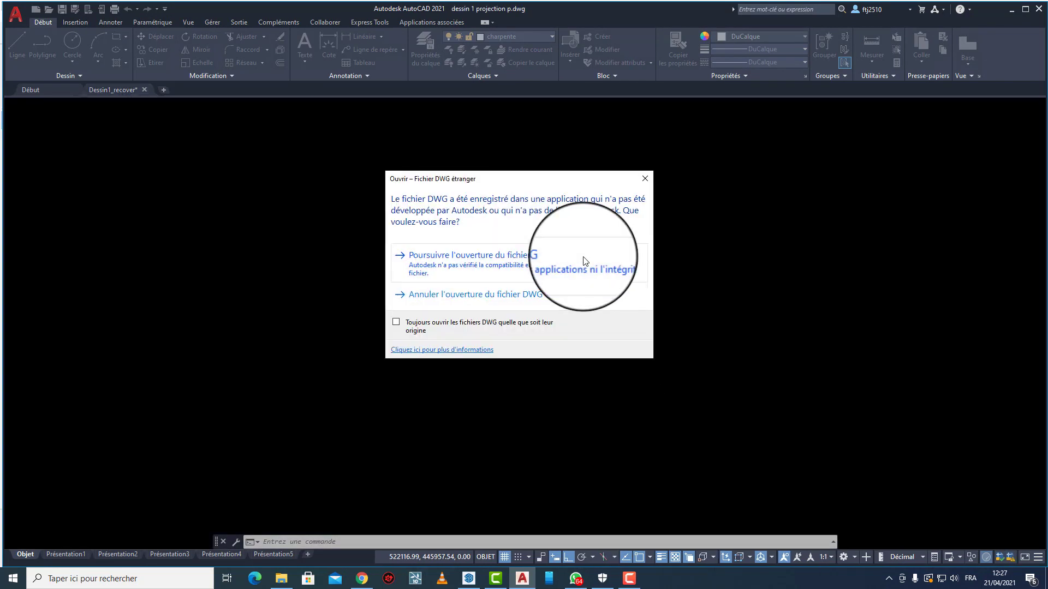
click(483, 260)
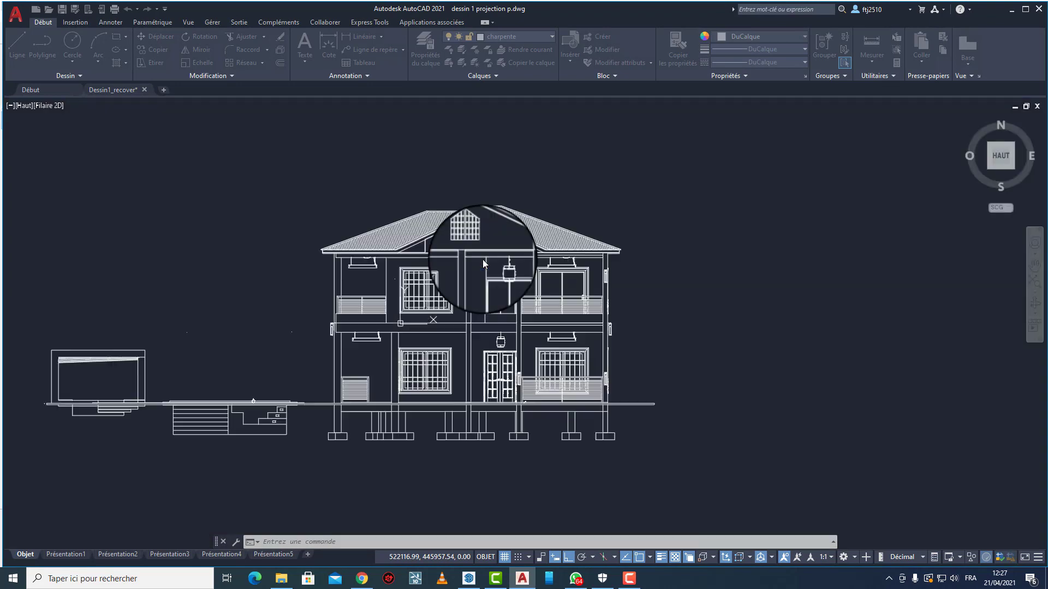
Move the UCS origin off the house elevation to an empty area below and left of the small outbuilding
click(399, 322)
scroll(600, 290, down, 2)
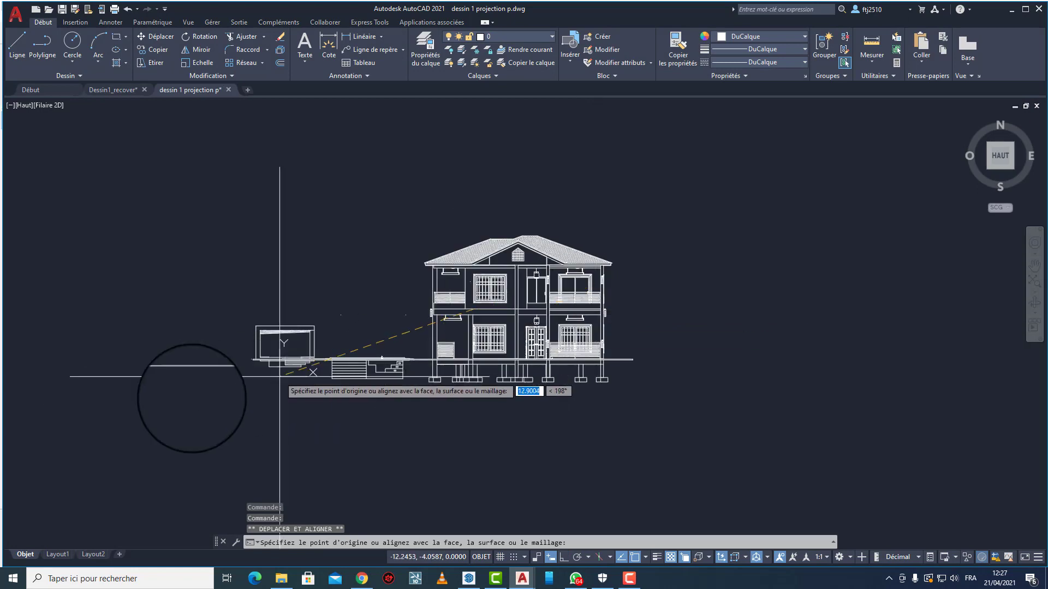
key(Escape)
Erase the stray marks in the empty area between the outbuilding and the house
click(415, 331)
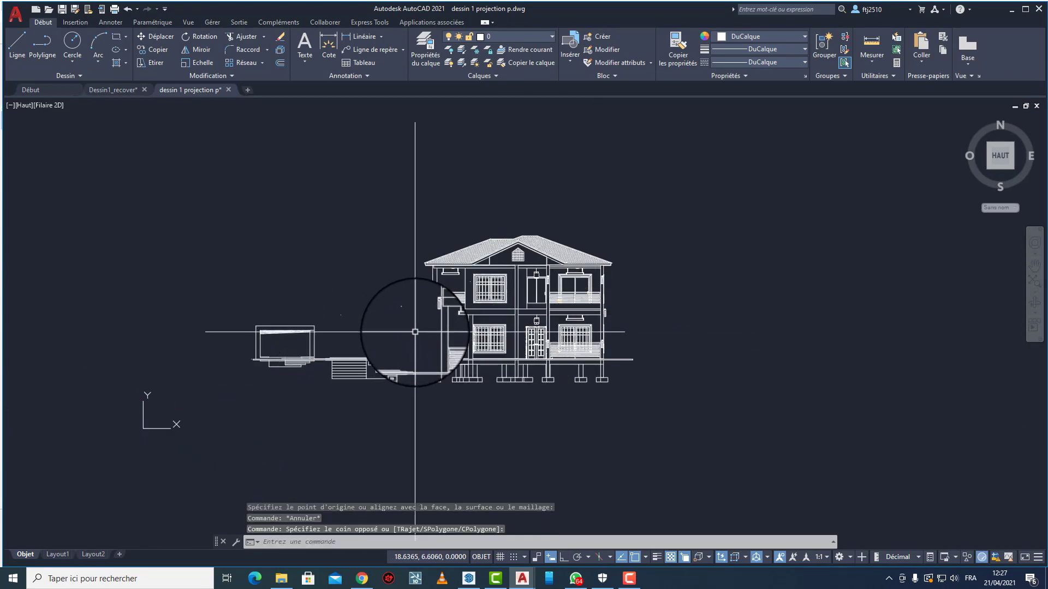
click(346, 295)
key(Delete)
Examine the roof and facade linework of the exported elevation and compare it with the SketchUp model seen at an angle
scroll(531, 289, up, 5)
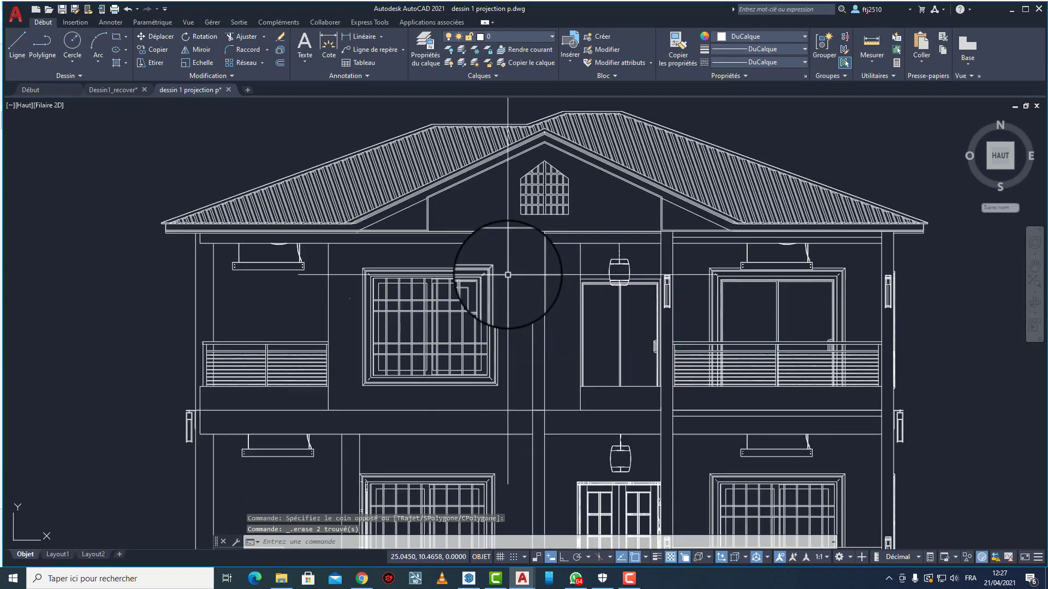
middle_drag(433, 198, 421, 234)
scroll(456, 224, up, 5)
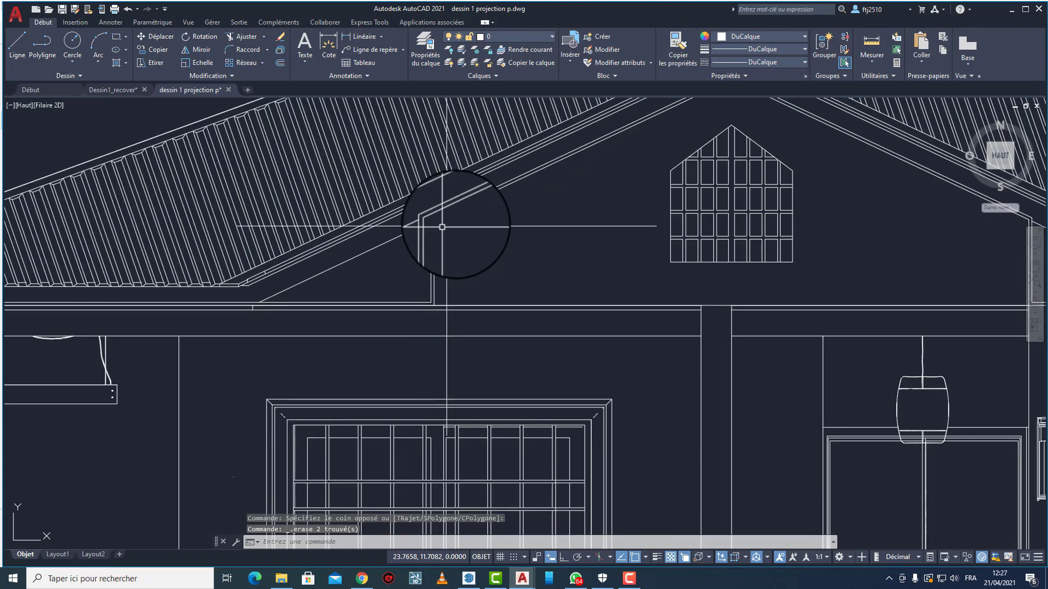
scroll(525, 252, down, 10)
scroll(521, 271, up, 7)
scroll(486, 281, down, 5)
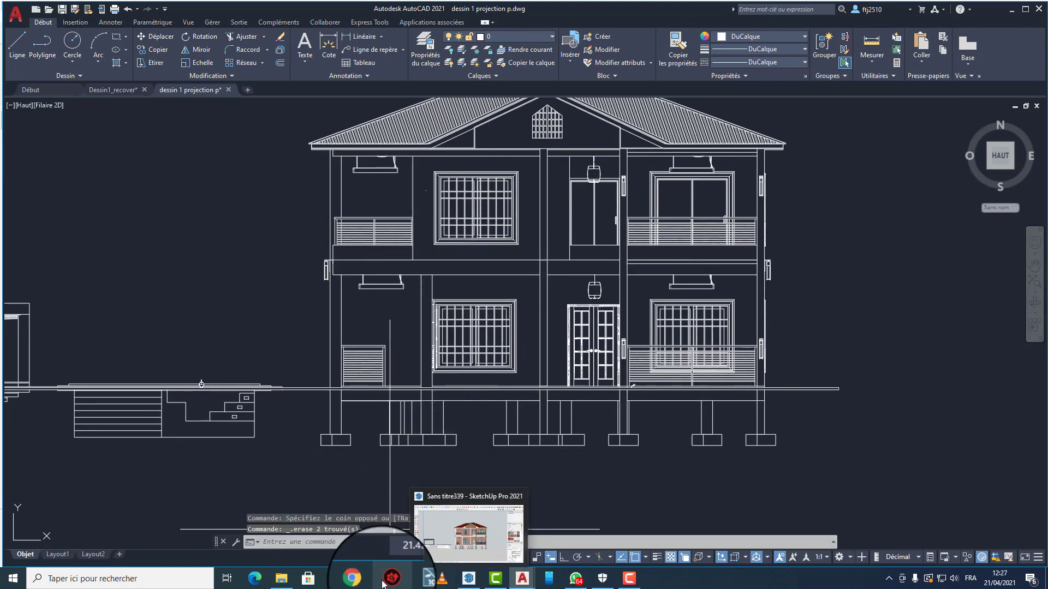
mouse_move(469, 579)
click(476, 532)
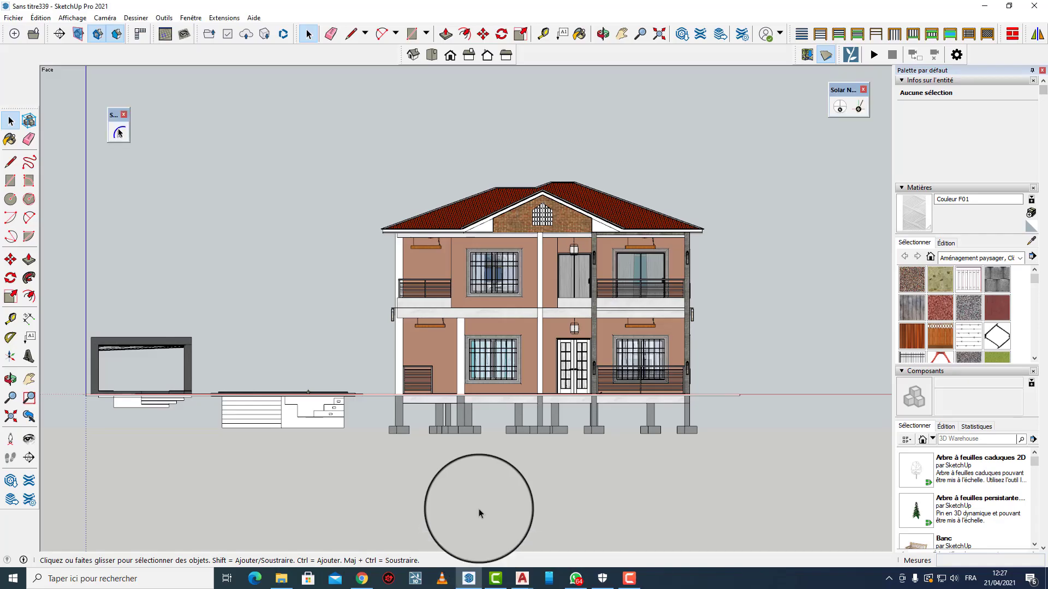
middle_drag(550, 312, 627, 304)
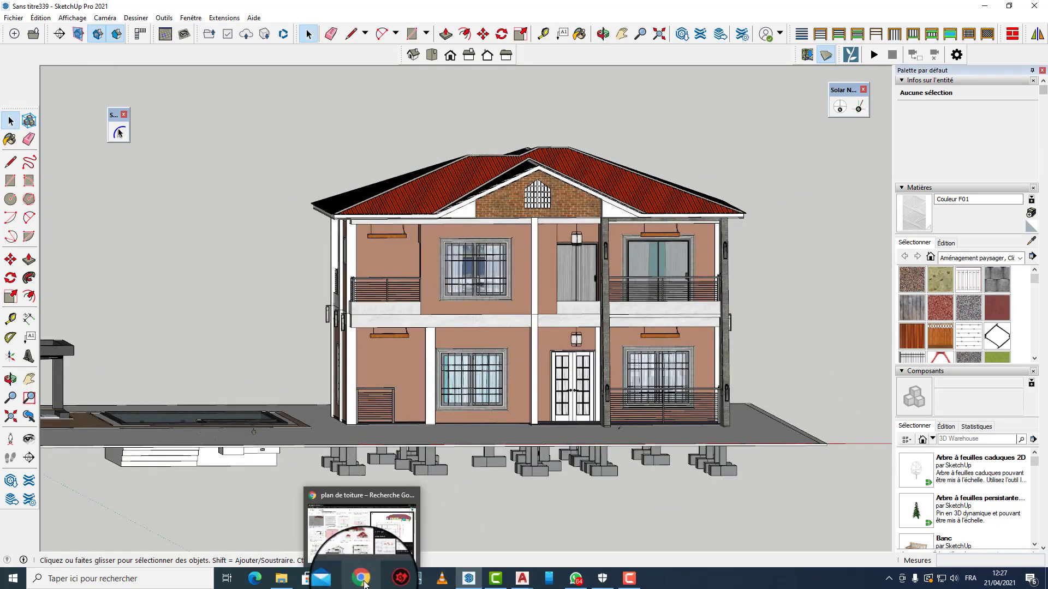
Return to AutoCAD and erase the stray marks on the upper-floor wall between the left balcony and the window
mouse_move(522, 578)
click(568, 540)
scroll(562, 349, down, 2)
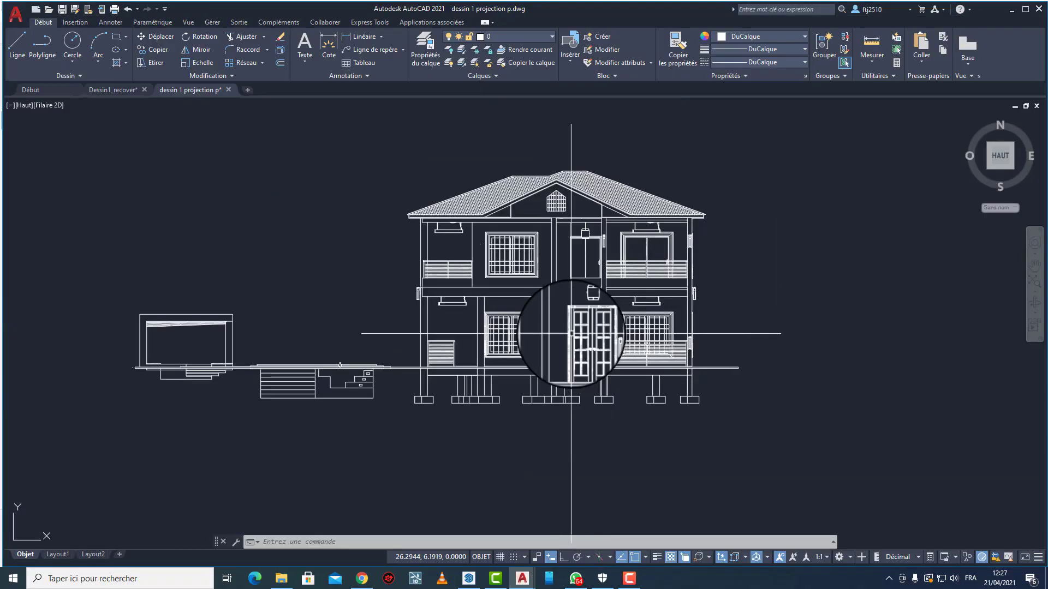
scroll(566, 241, up, 4)
scroll(562, 271, down, 1)
middle_drag(610, 321, 603, 268)
scroll(596, 302, down, 2)
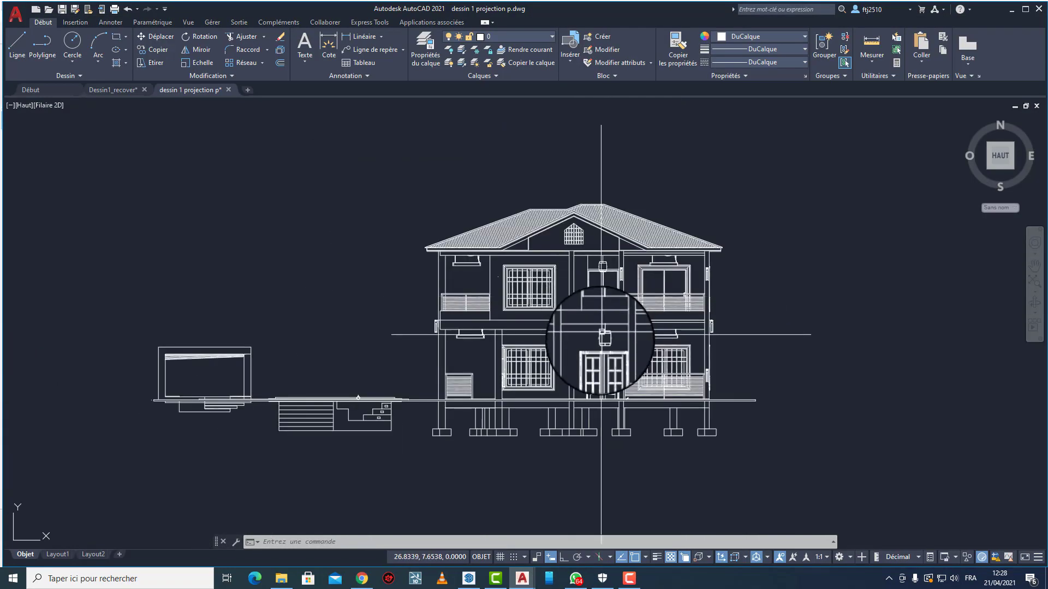
middle_drag(602, 334, 591, 302)
scroll(490, 248, up, 6)
click(490, 247)
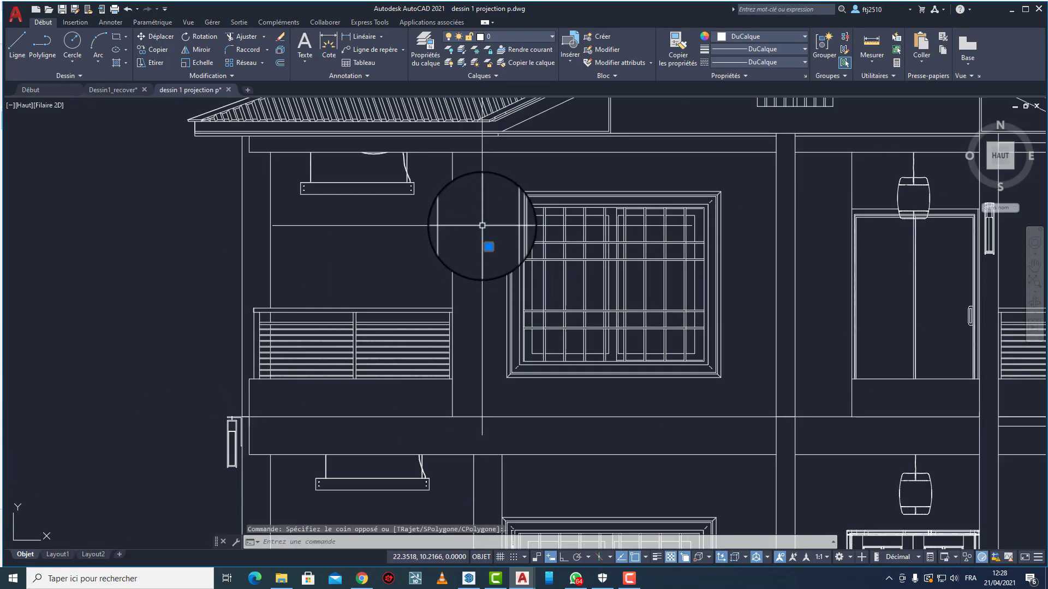
click(482, 226)
key(Delete)
Measure the width of the central column beside the entrance, just above the floor slab
scroll(523, 257, down, 4)
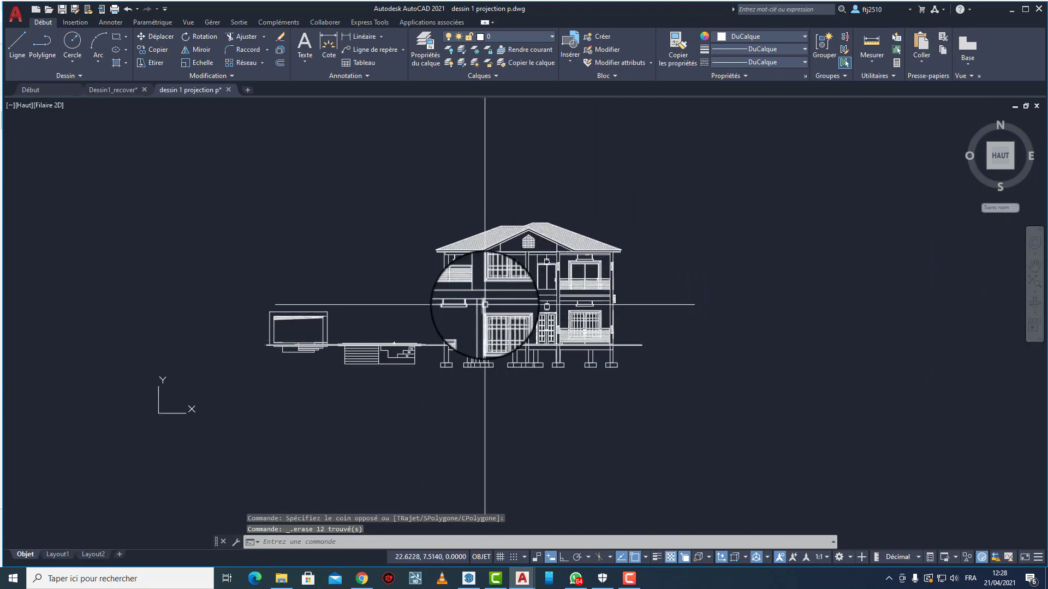
scroll(484, 304, up, 6)
scroll(479, 299, down, 5)
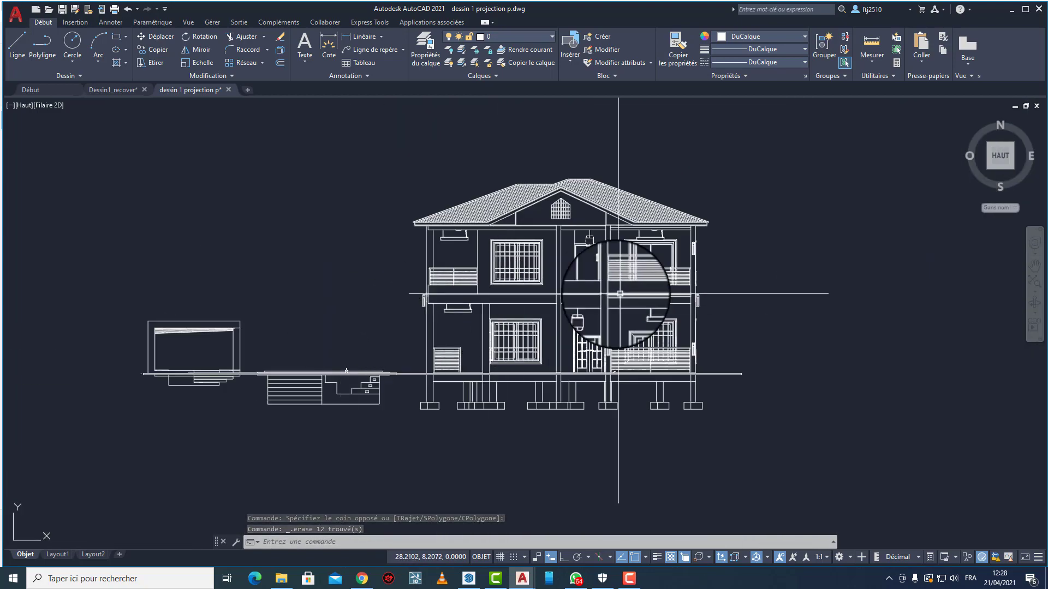
scroll(618, 294, up, 5)
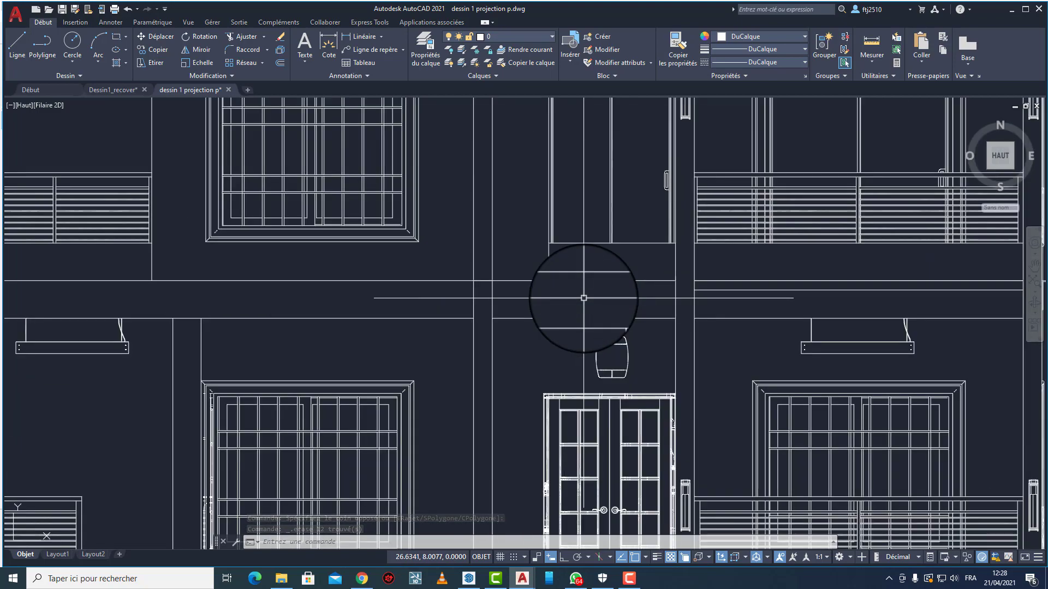
click(871, 45)
scroll(471, 261, up, 5)
click(459, 258)
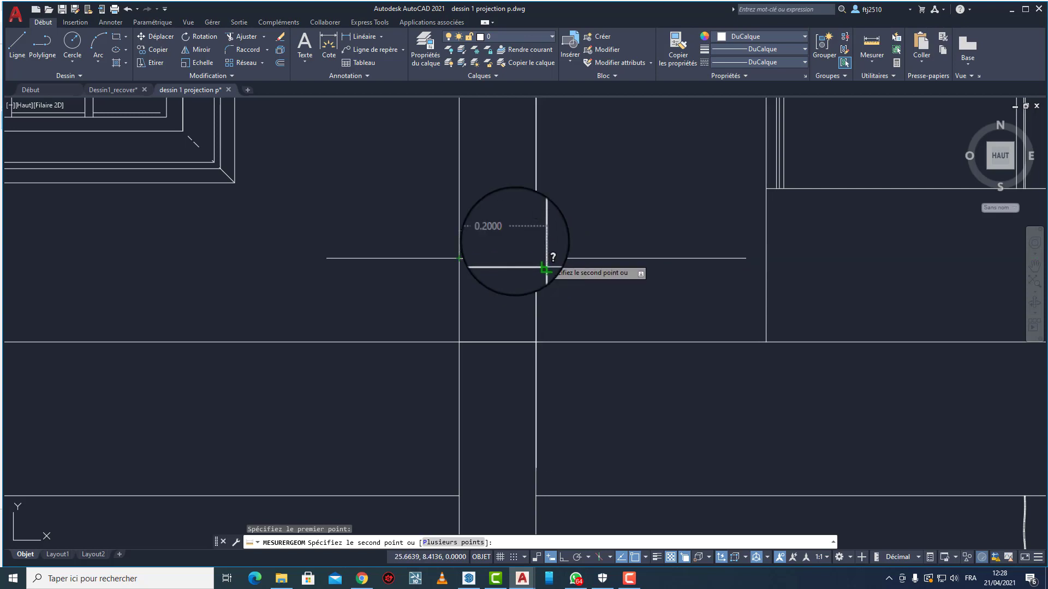
Add a linear dimension across the central column's width, just above the floor slab beside the entrance
click(361, 36)
click(459, 240)
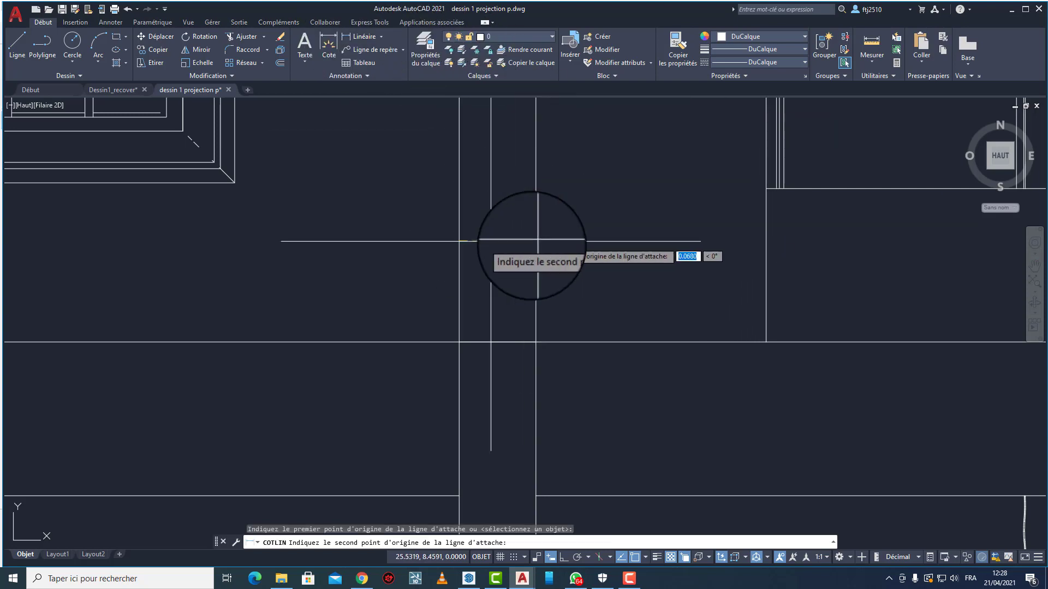
click(536, 240)
scroll(535, 245, down, 2)
click(662, 259)
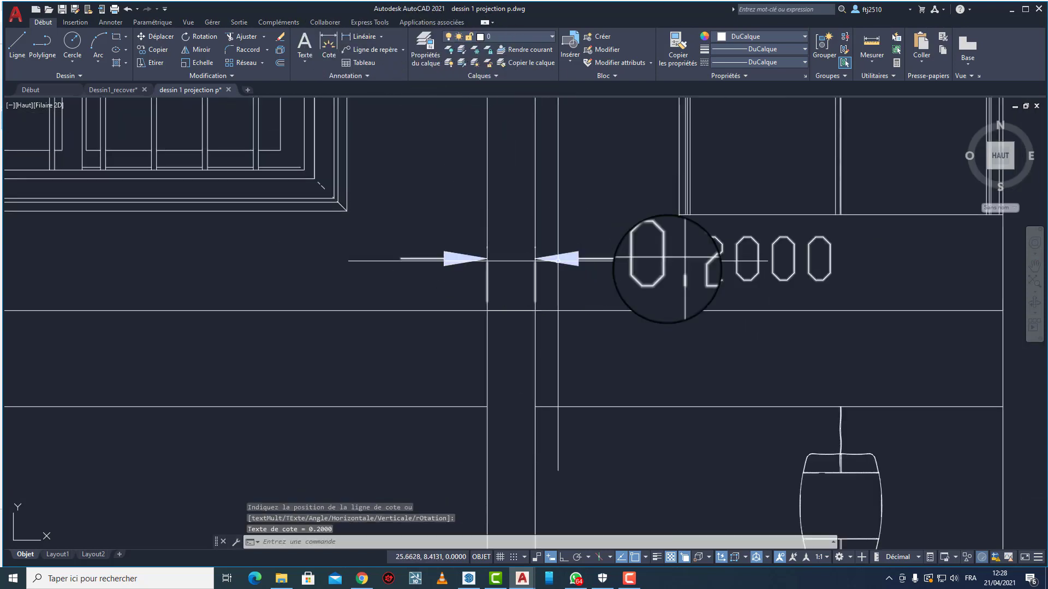
scroll(663, 240, down, 2)
Switch to SketchUp, set the model to the front view and change the camera to perspective
mouse_move(468, 579)
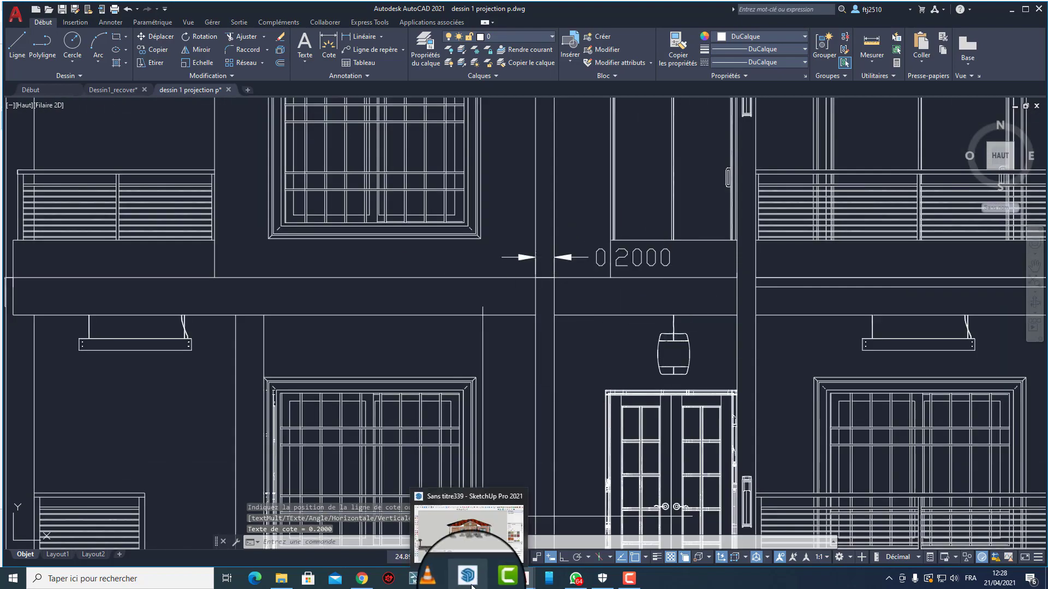
click(470, 540)
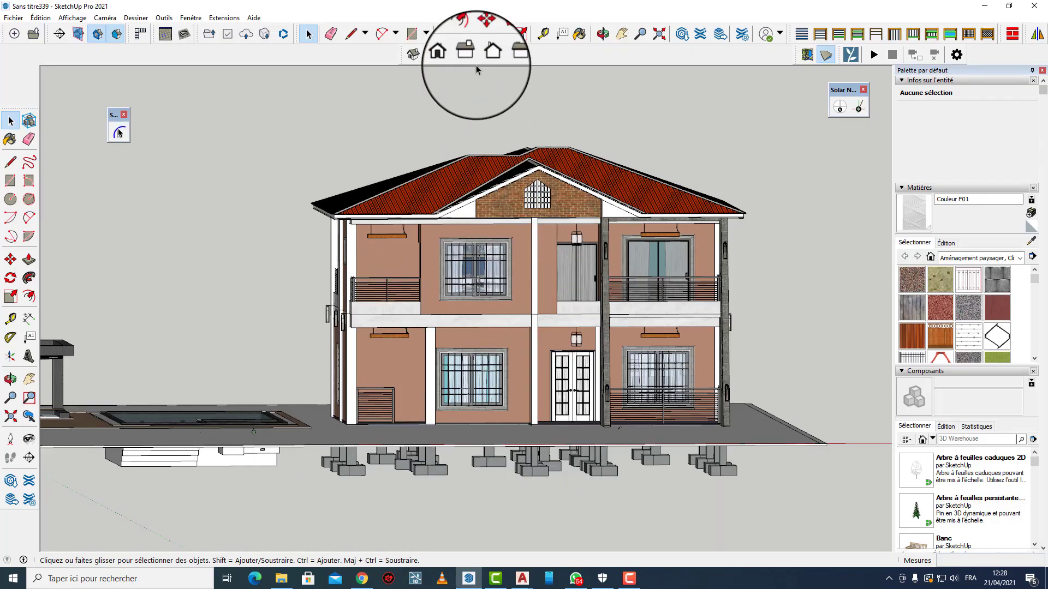
click(451, 56)
click(105, 17)
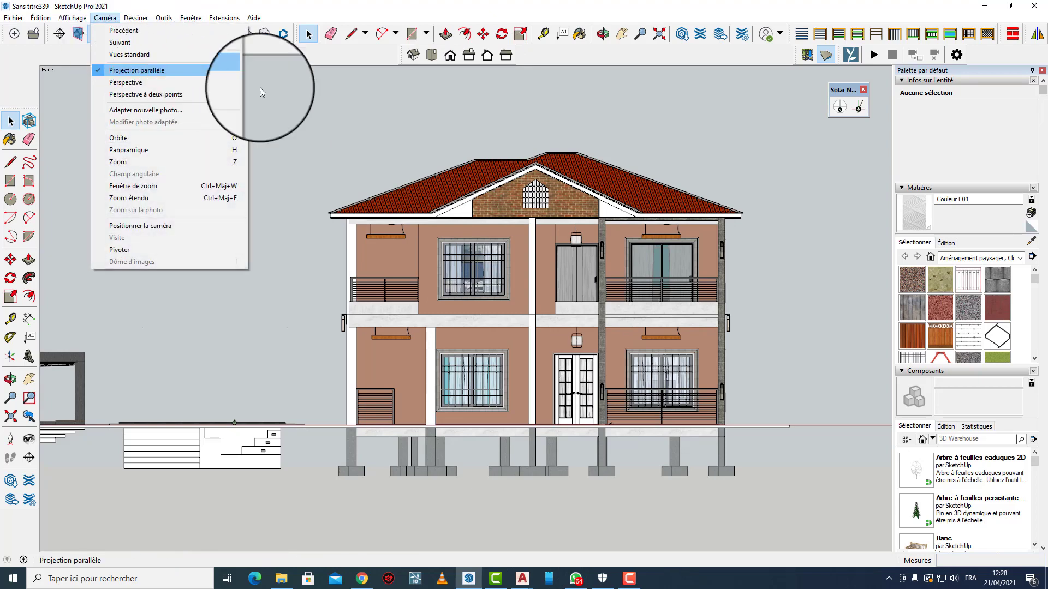
click(515, 132)
scroll(654, 196, down, 3)
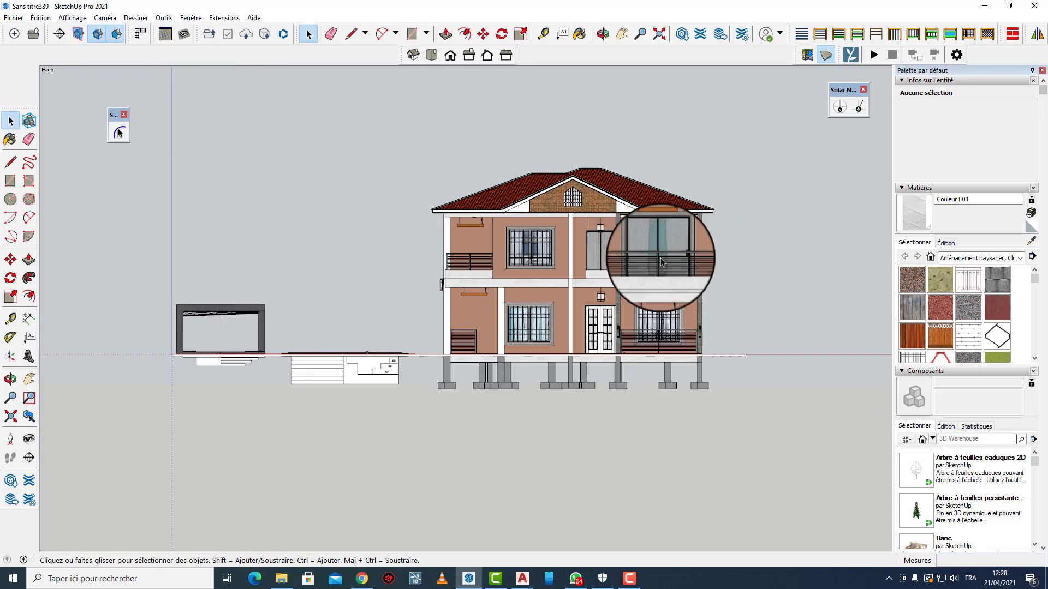
click(105, 18)
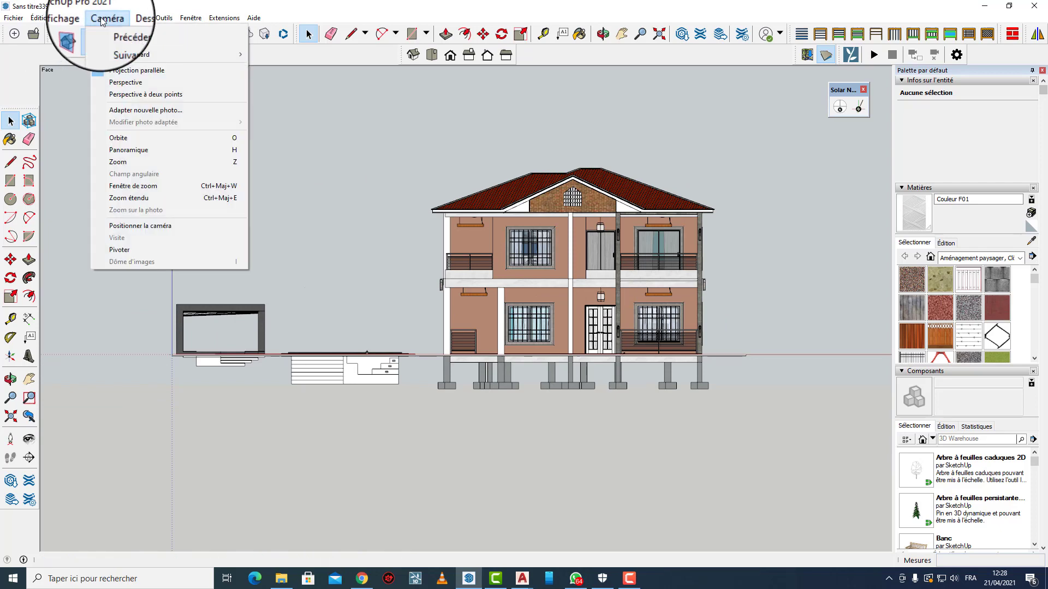
click(123, 83)
scroll(562, 235, up, 2)
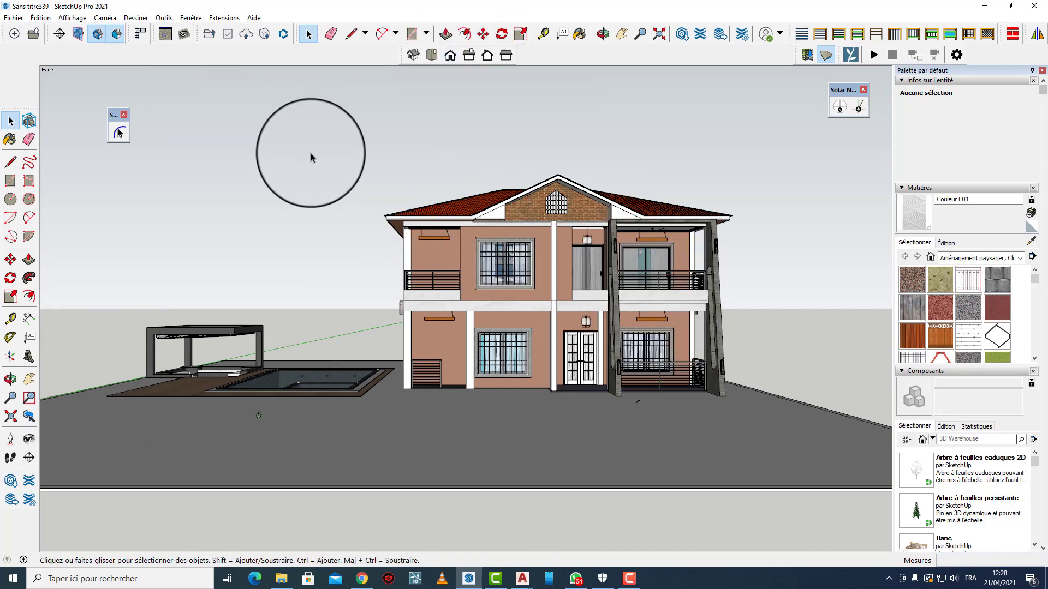
Export the perspective front view as a 2D AutoCAD DWG named "dessin 1 pes" in the expor folder
click(14, 17)
mouse_move(80, 184)
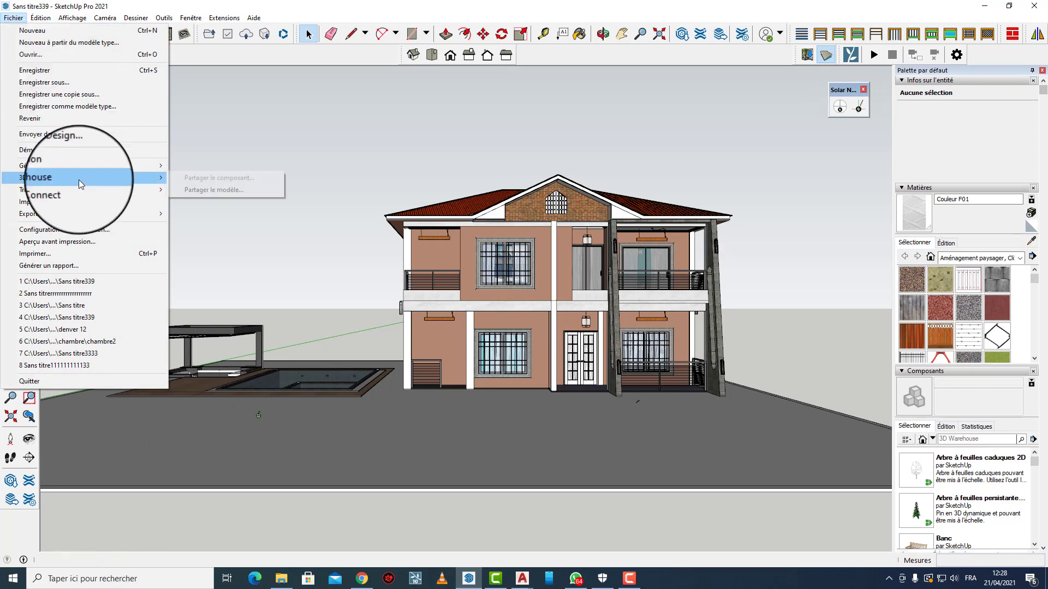
mouse_move(158, 213)
click(197, 226)
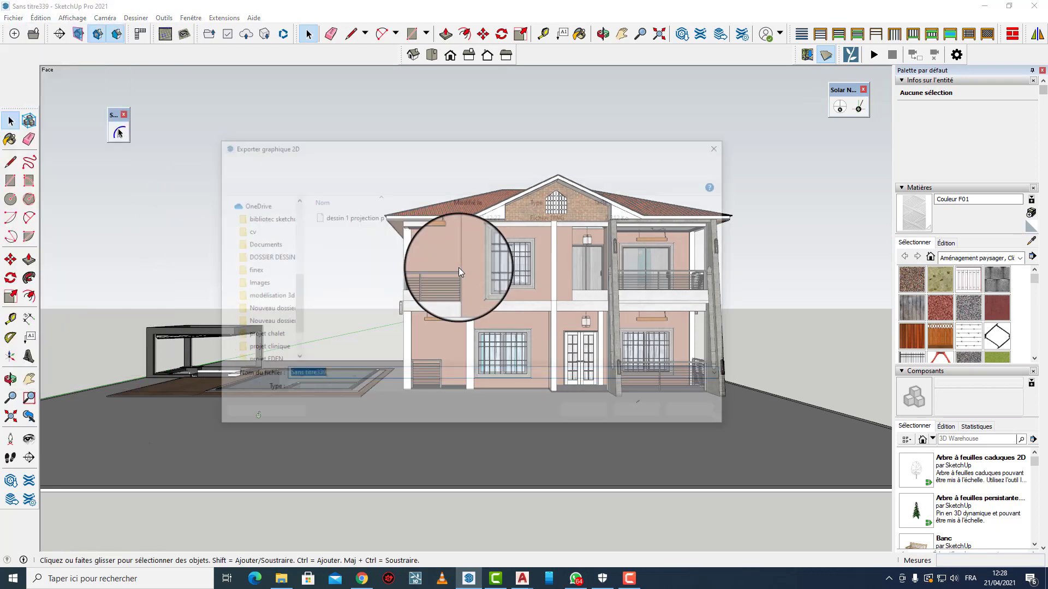
click(343, 373)
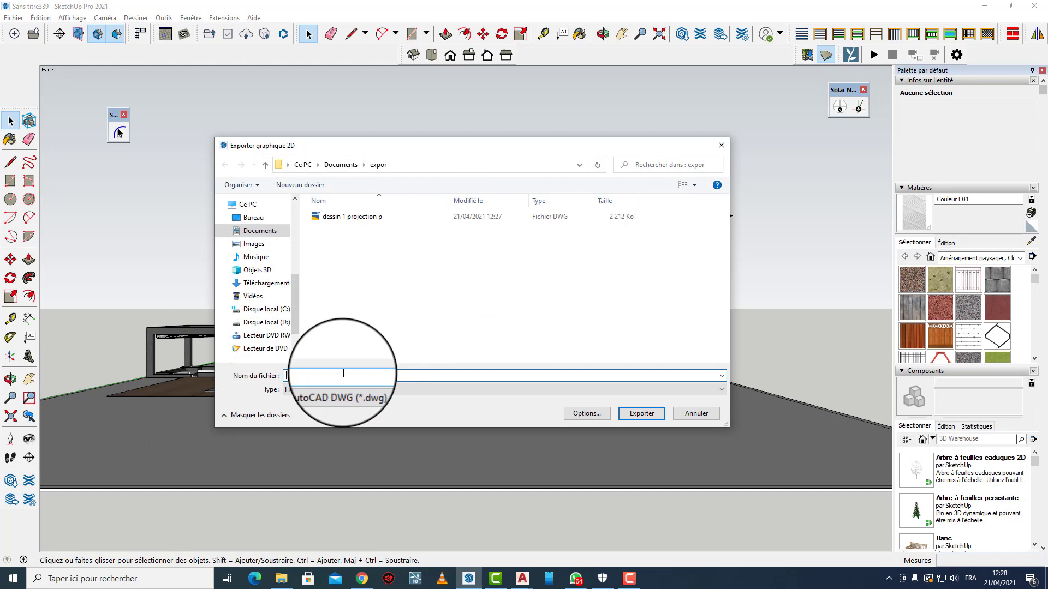
click(378, 217)
click(349, 377)
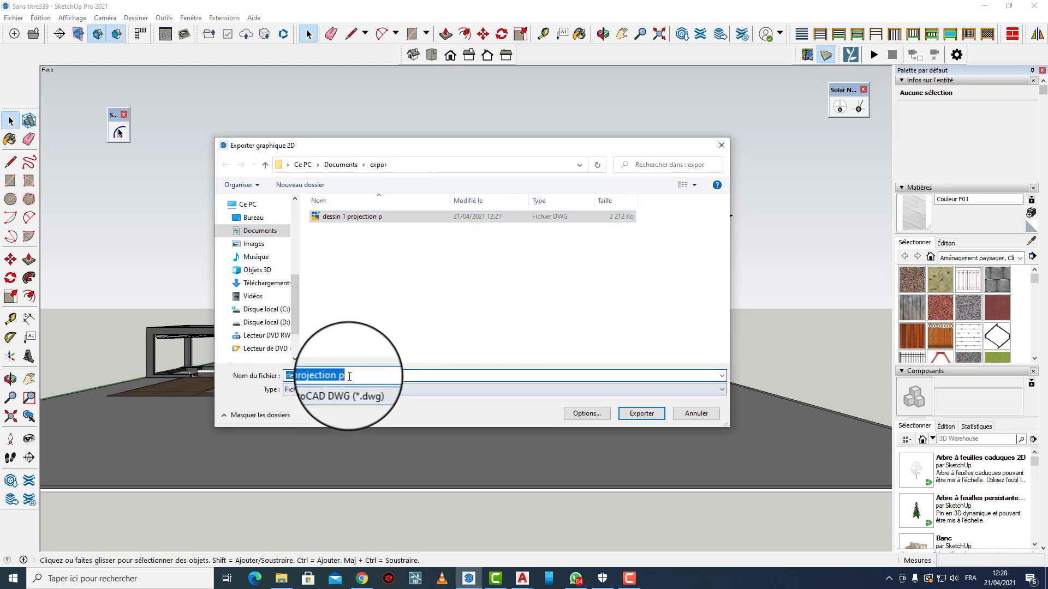
key(BackSpace)
key(BackSpace)
key(BackSpace)
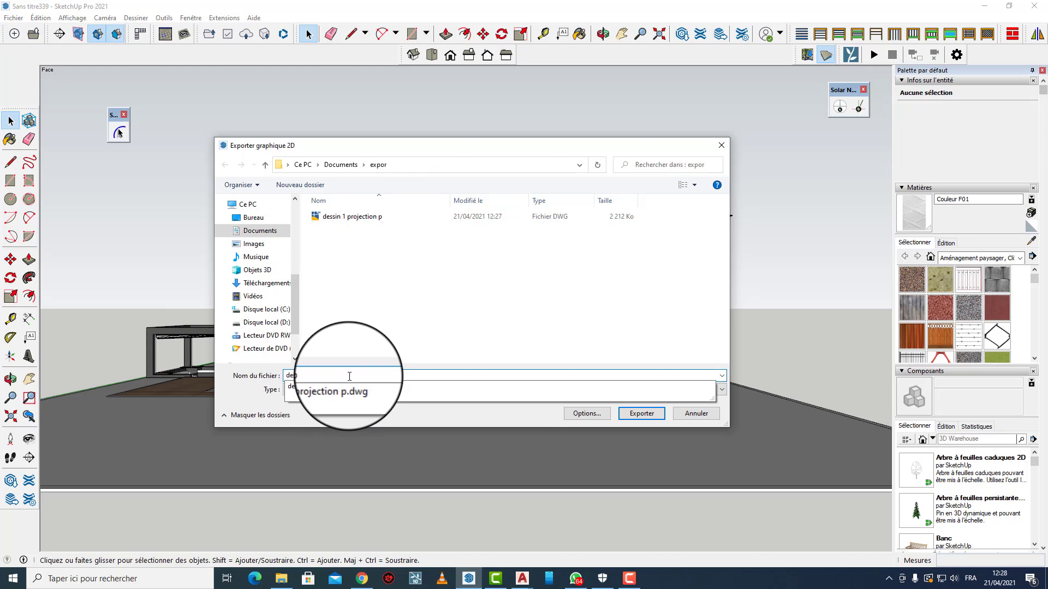
text(pes)
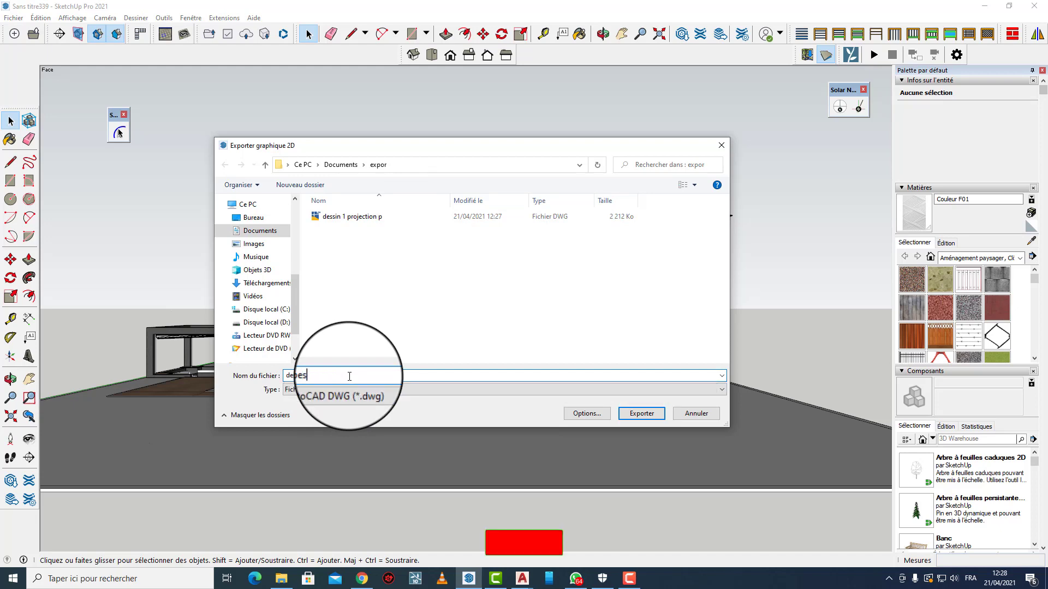
click(641, 413)
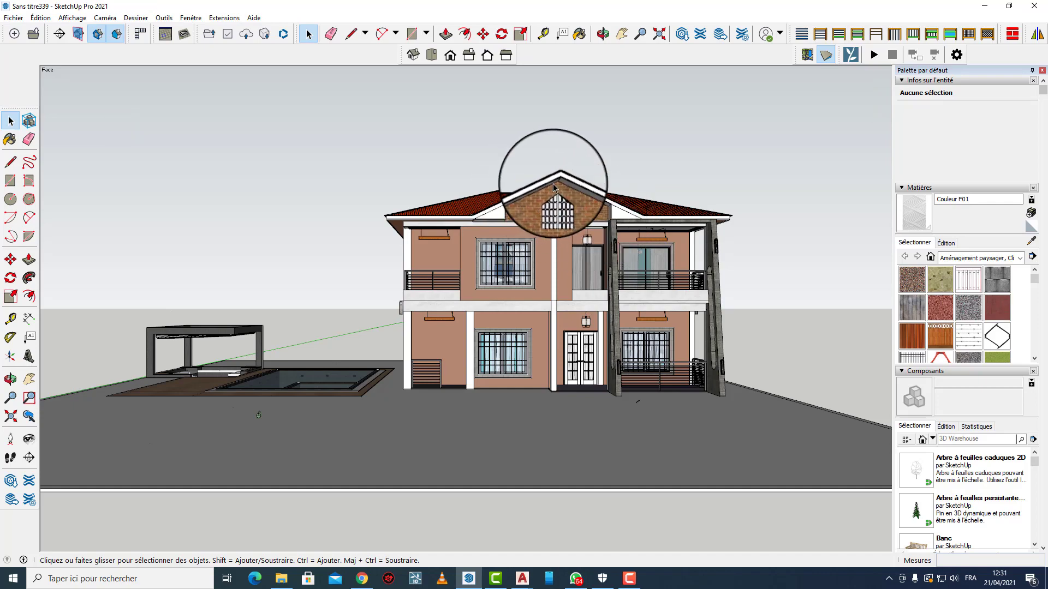
Switch to AutoCAD and open the drawing "dessin 1 pes", accepting that it is a non-Autodesk DWG
middle_drag(561, 256, 610, 271)
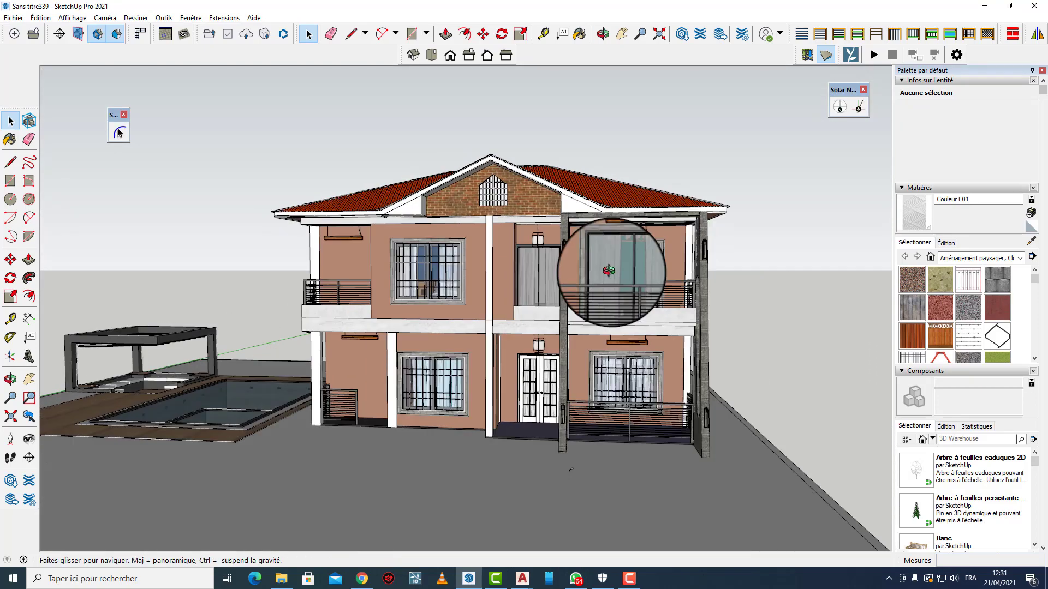
scroll(612, 273, down, 3)
mouse_move(526, 578)
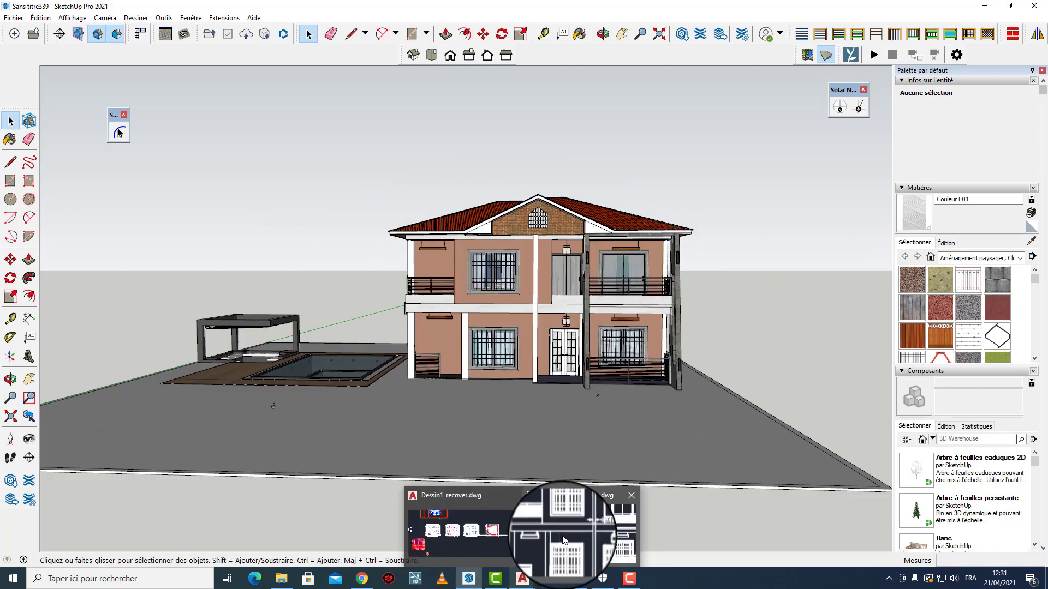
click(557, 540)
scroll(491, 246, down, 10)
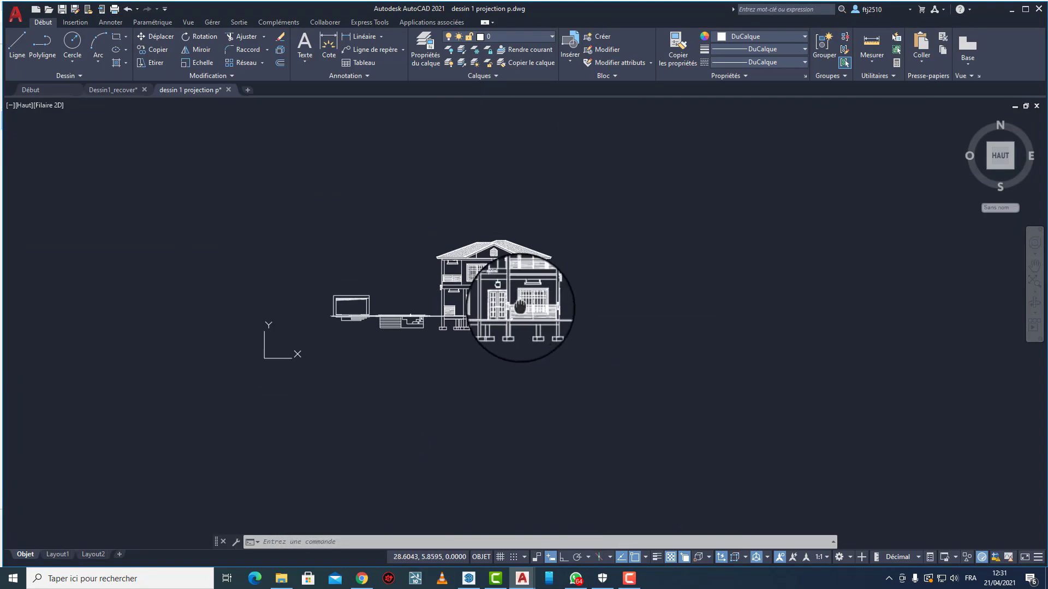
click(15, 13)
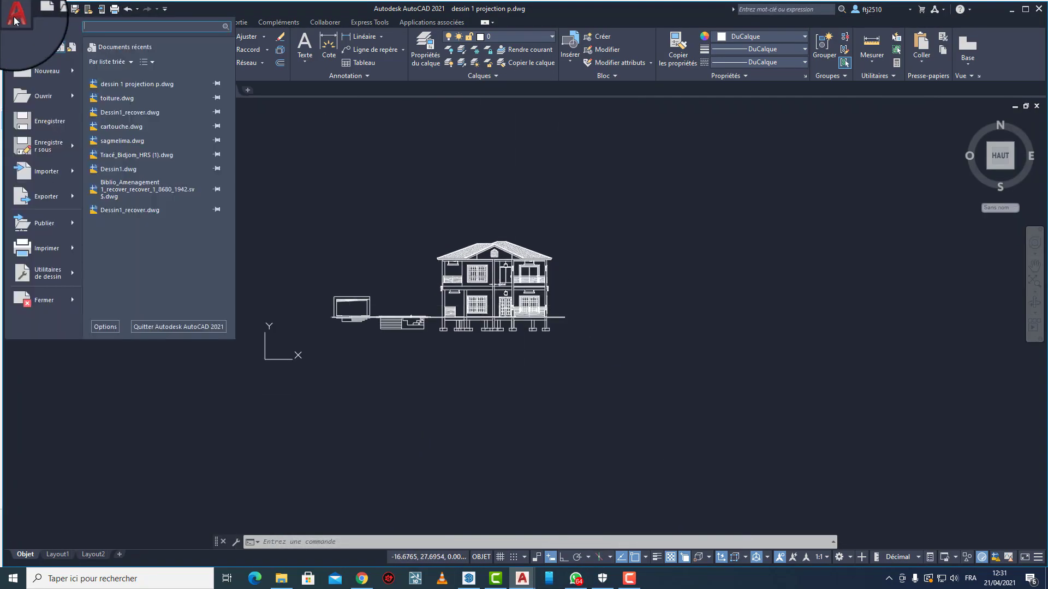
click(51, 96)
click(465, 199)
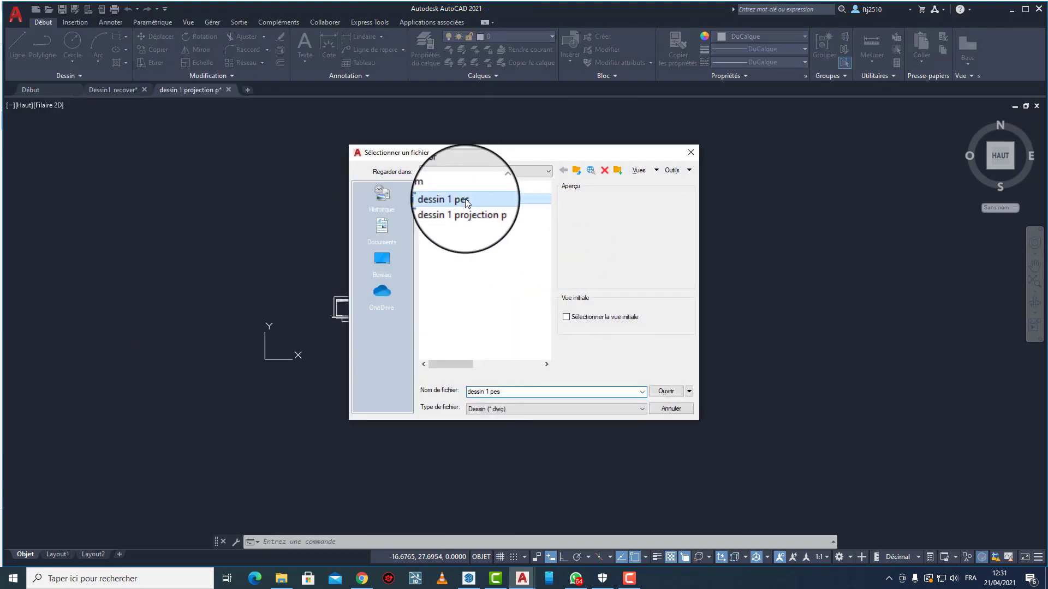
click(665, 391)
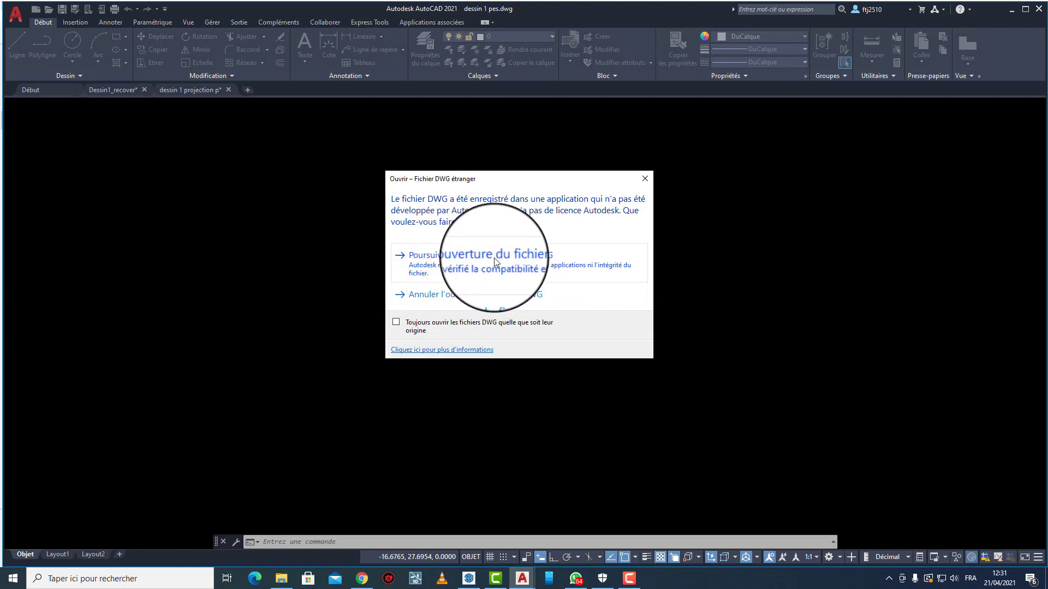
click(456, 265)
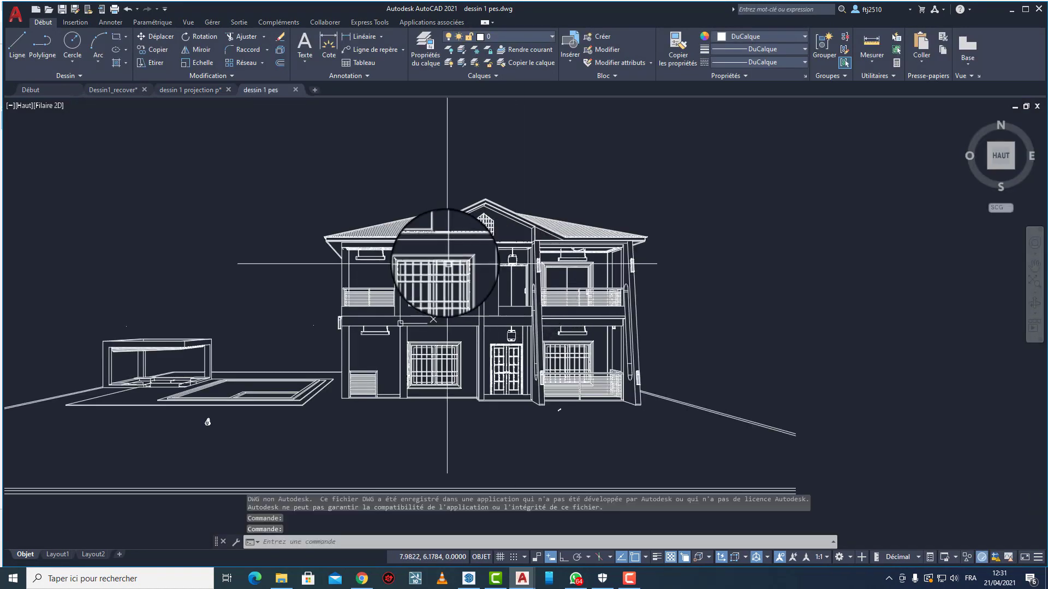
Compare the perspective drawing "dessin 1 pes" with the parallel-projection drawing "dessin 1 projection p"
click(218, 90)
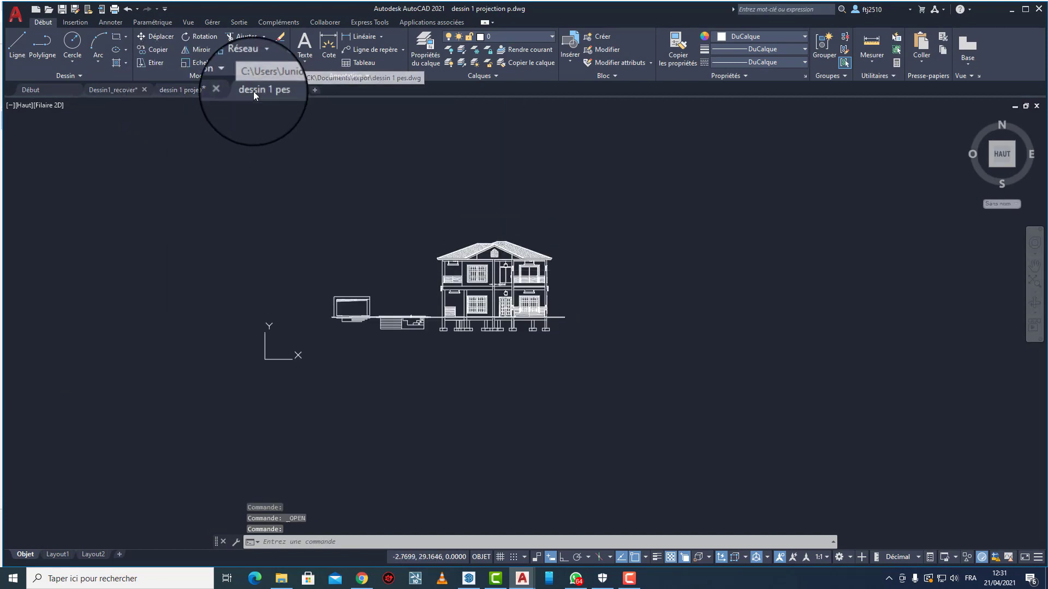
click(253, 90)
click(191, 94)
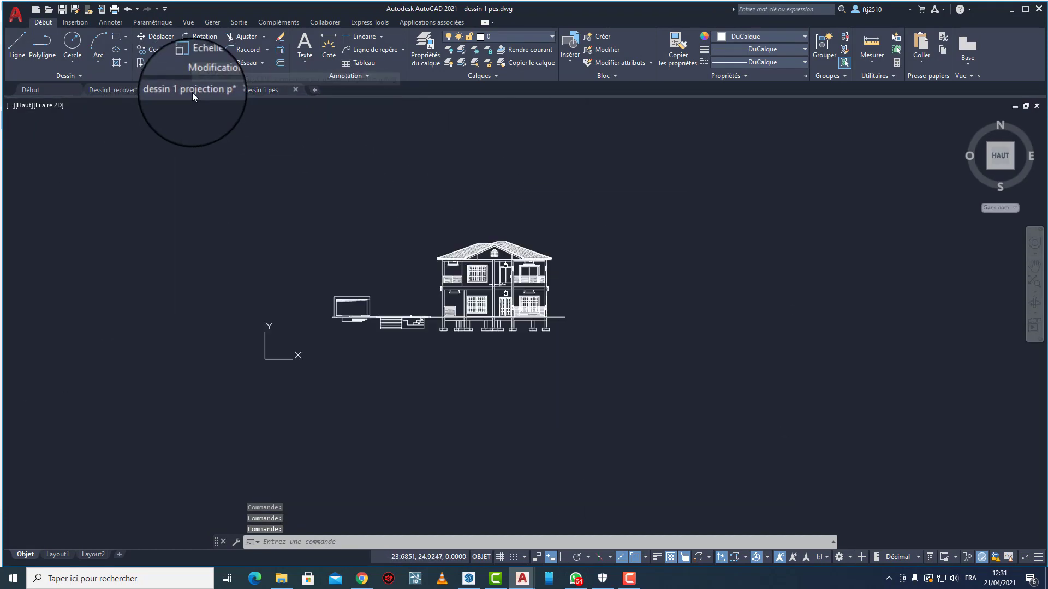
click(272, 93)
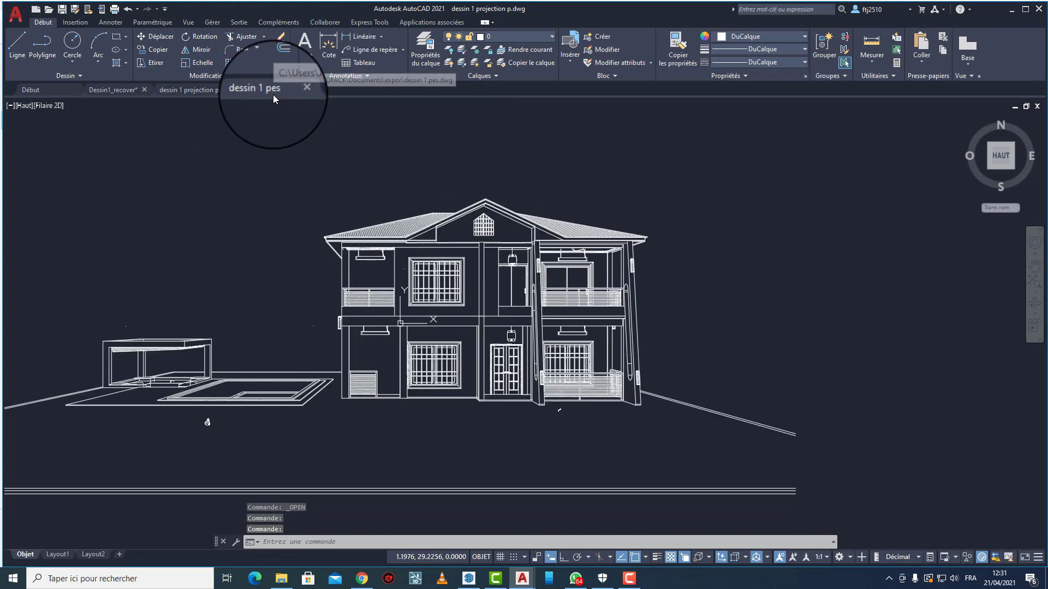
click(195, 97)
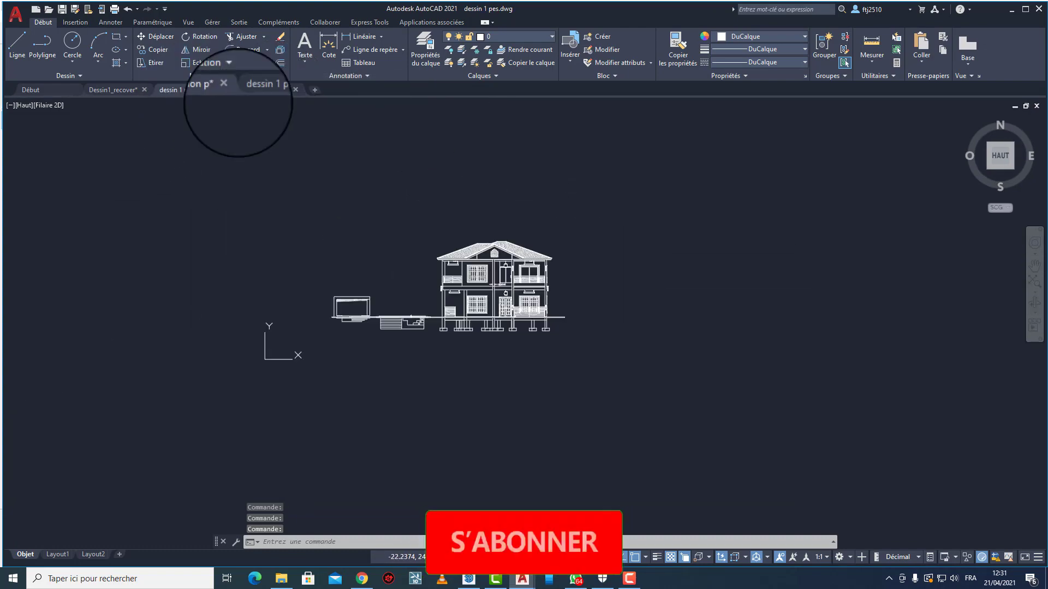
scroll(480, 285, up, 6)
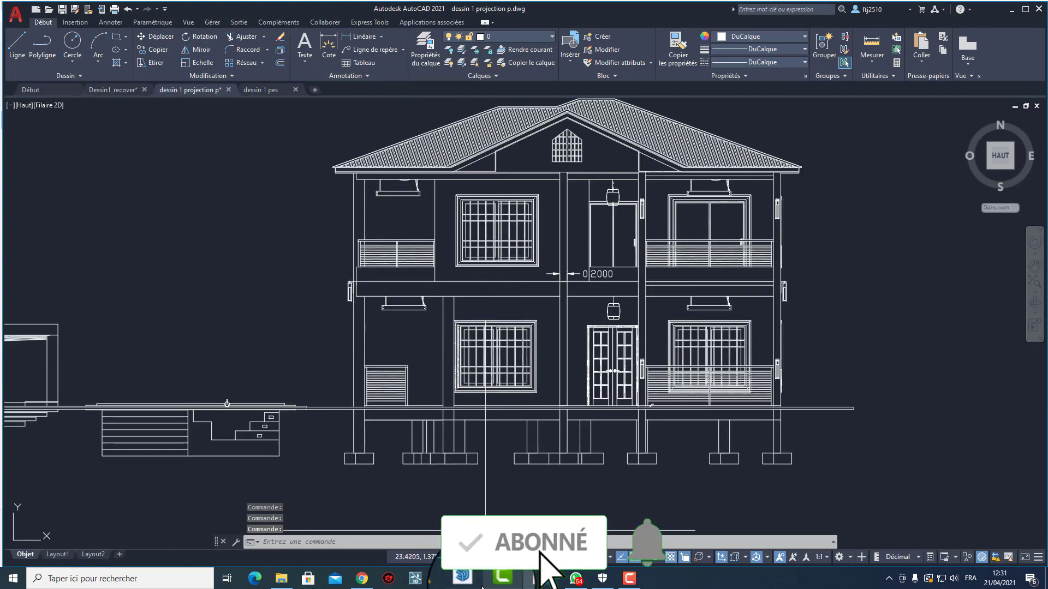
Return to SketchUp and draw a horizontal edge about 0.20 m long across the central column on the upper floor
click(471, 580)
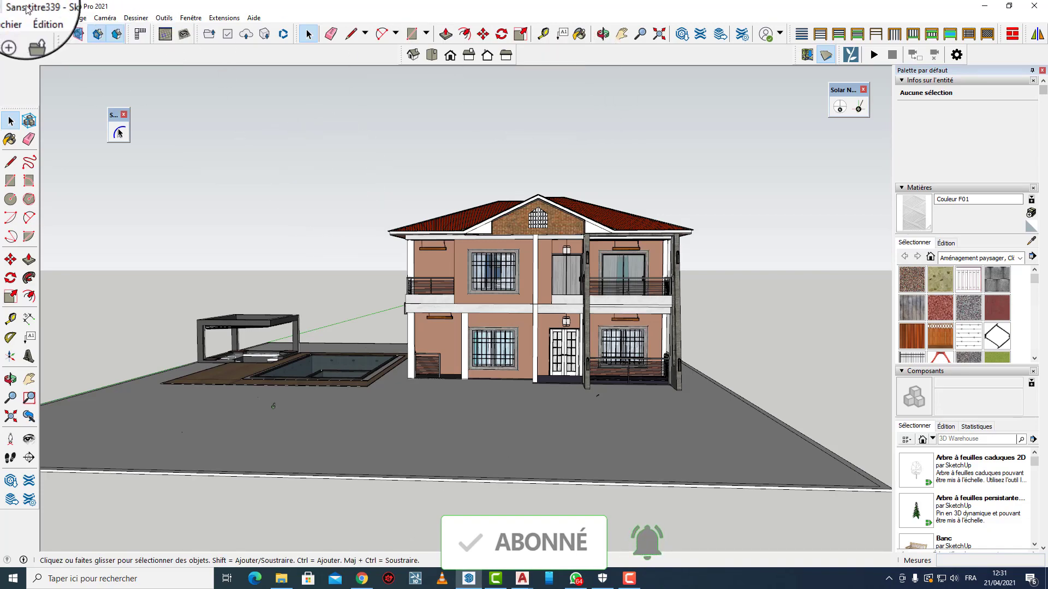
click(105, 17)
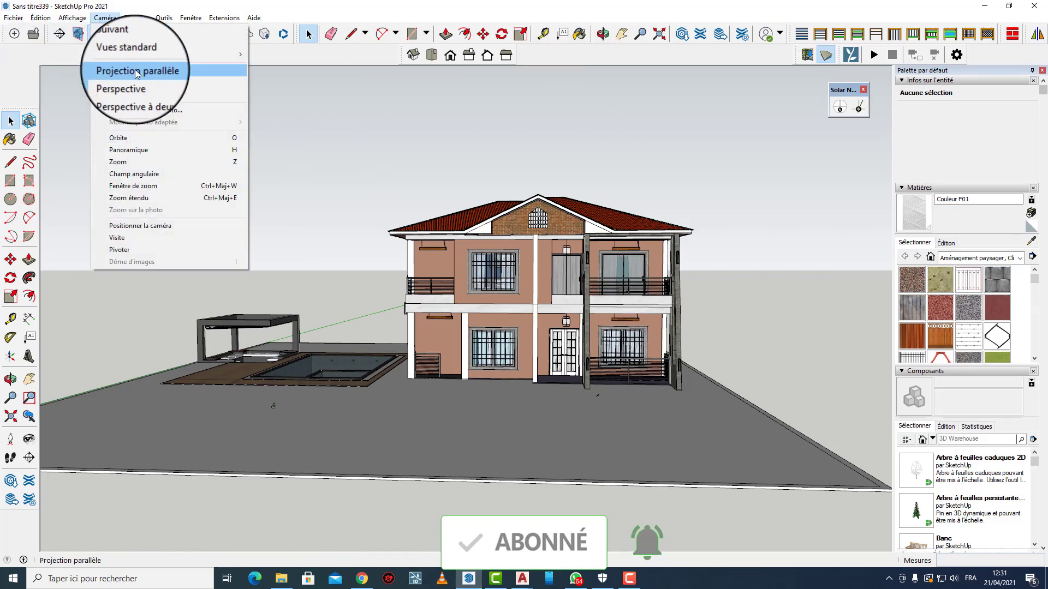
click(136, 71)
scroll(535, 283, up, 8)
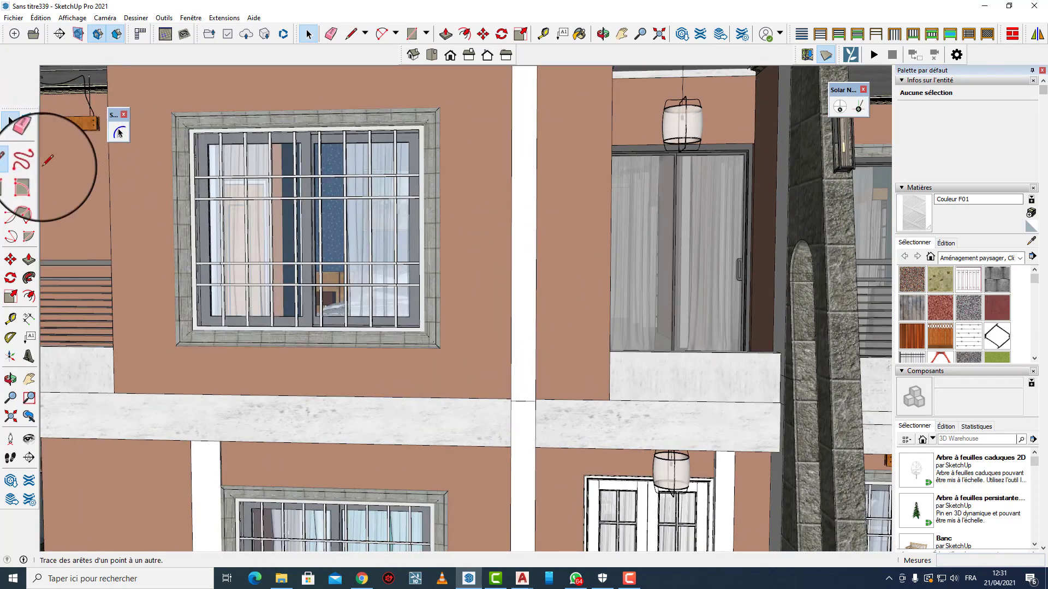
click(10, 162)
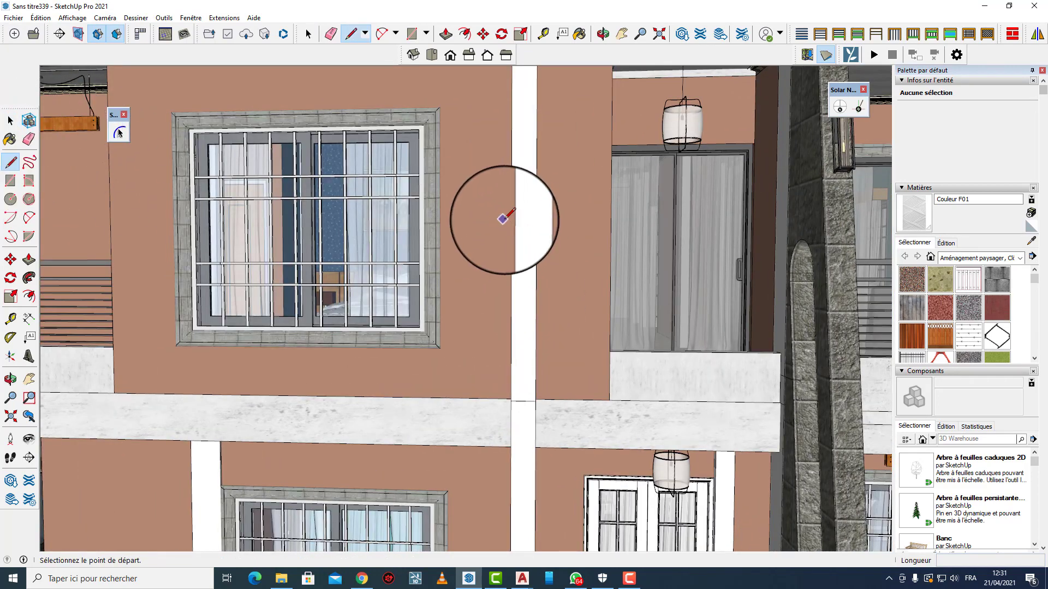
click(497, 222)
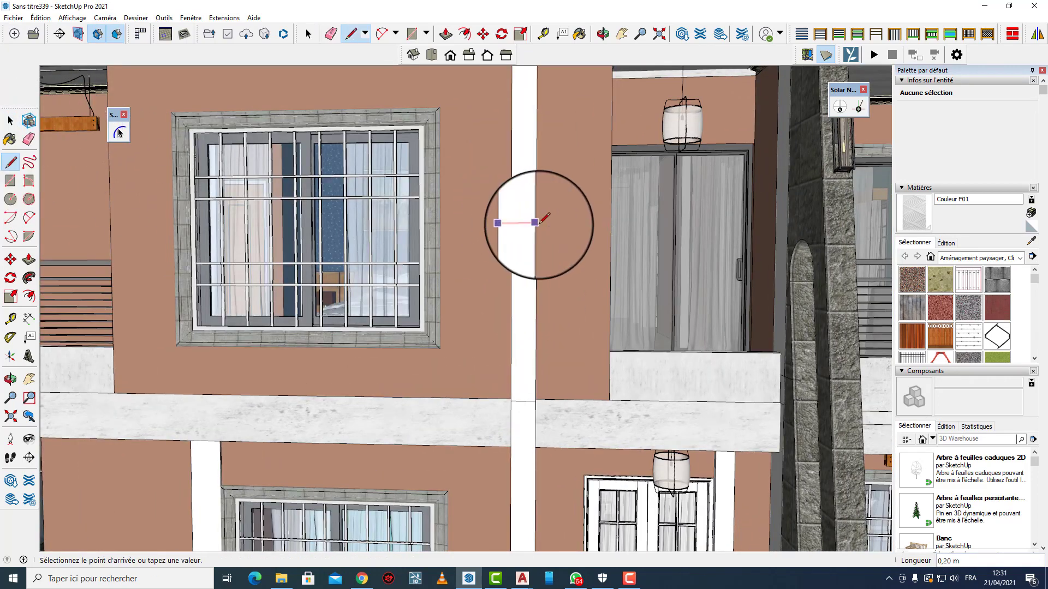
click(534, 222)
key(Escape)
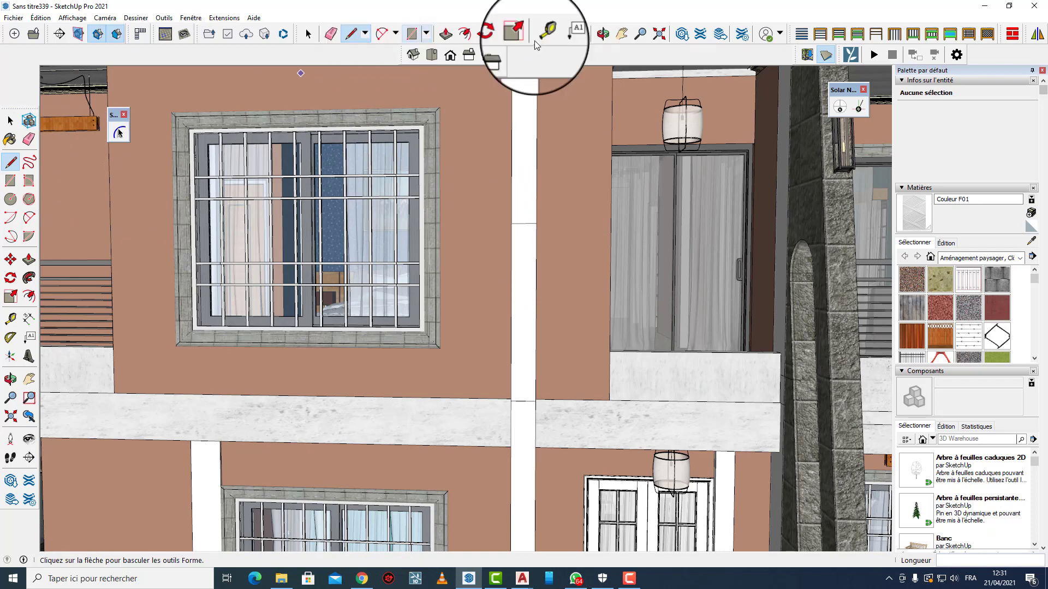
Add a linear dimension to the drawn edge across the upper-floor central column, placing its text just above the edge
click(29, 319)
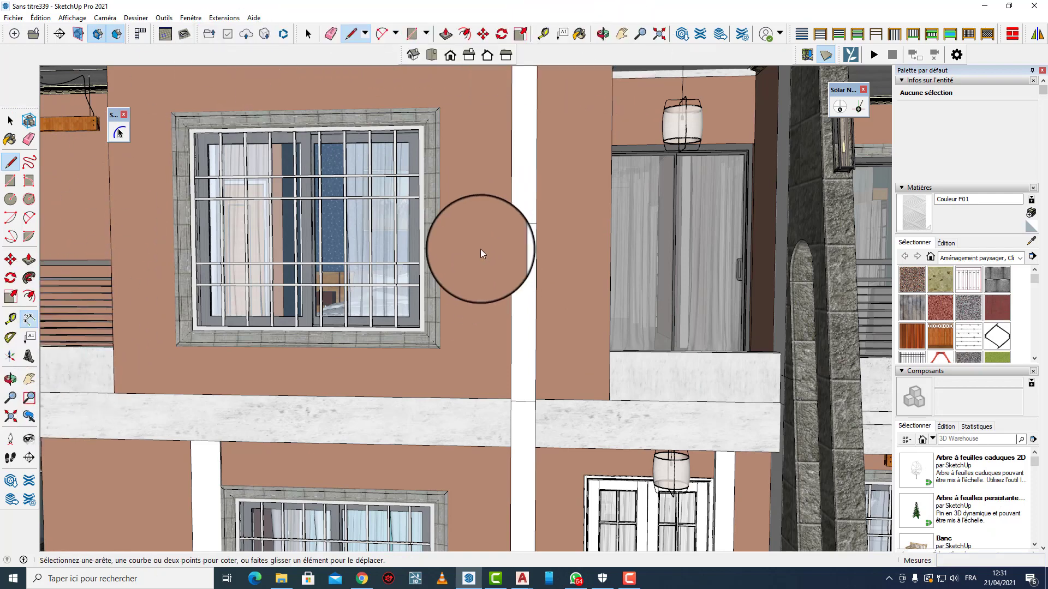
click(511, 224)
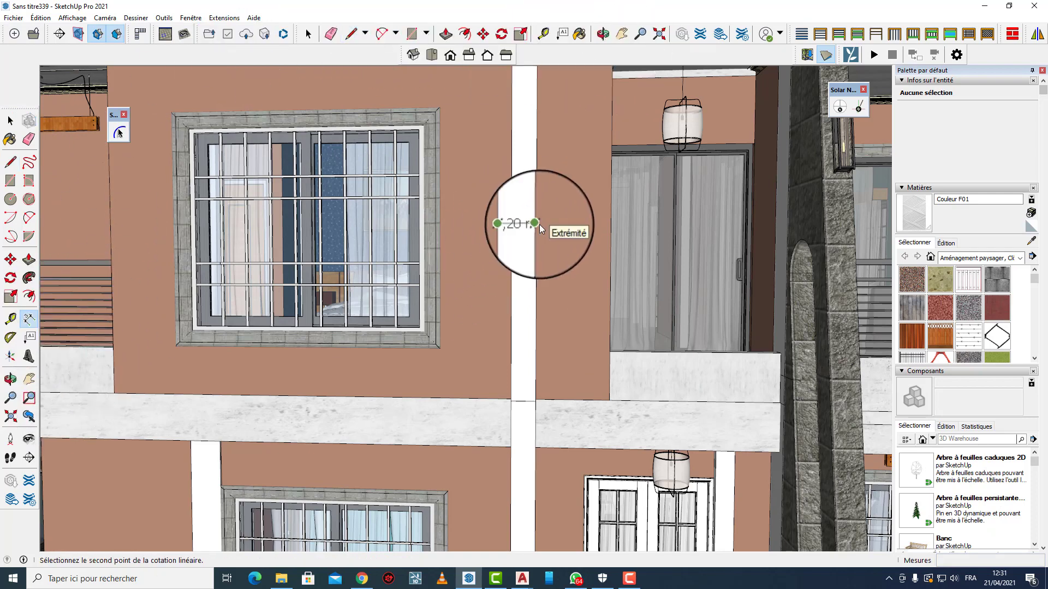
click(538, 206)
scroll(526, 207, up, 4)
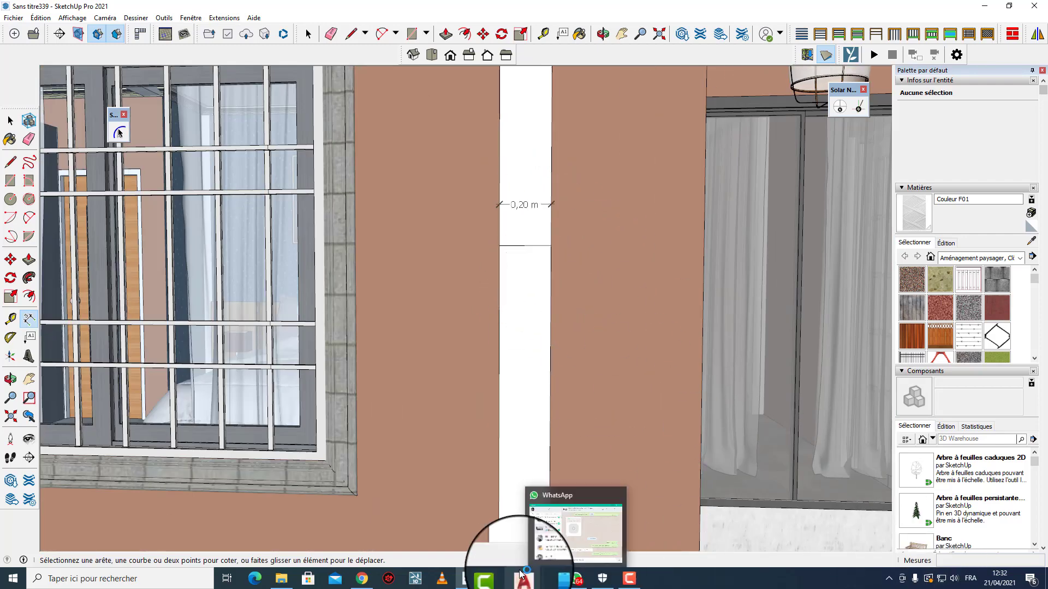
Switch to AutoCAD and examine the central column's dimension in the drawing "dessin 1 projection p"
mouse_move(524, 579)
click(522, 529)
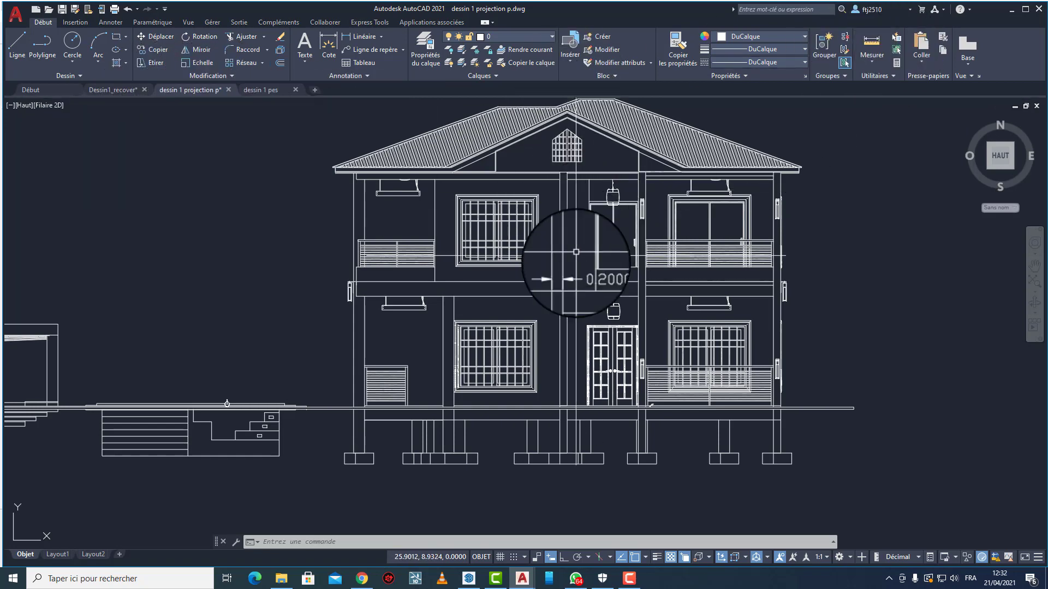
scroll(580, 268, up, 4)
scroll(644, 287, down, 5)
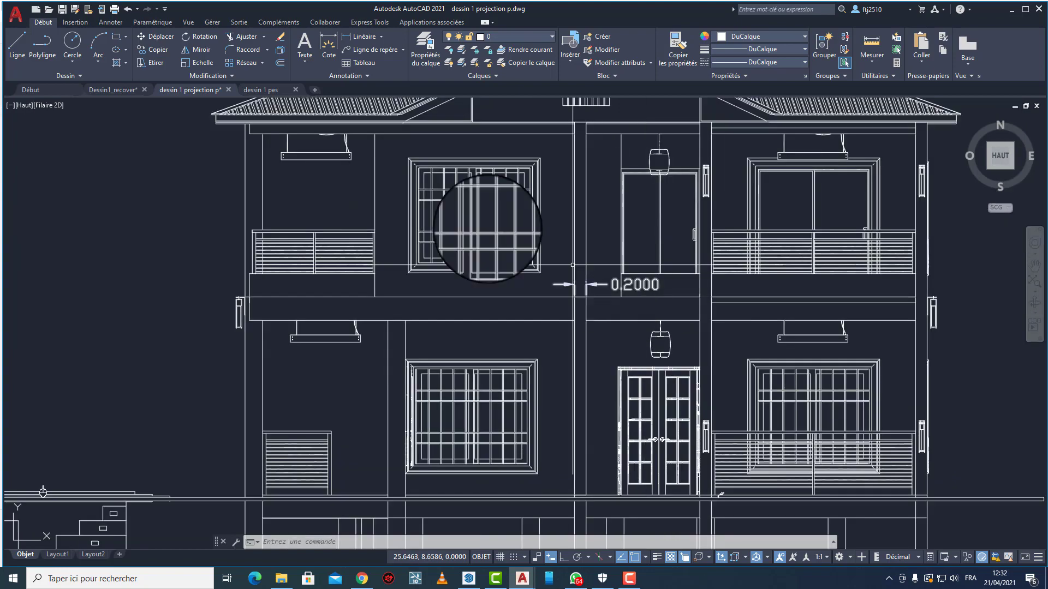
Measure the width of the upper-floor central column in the perspective drawing "dessin 1 pes"
click(284, 90)
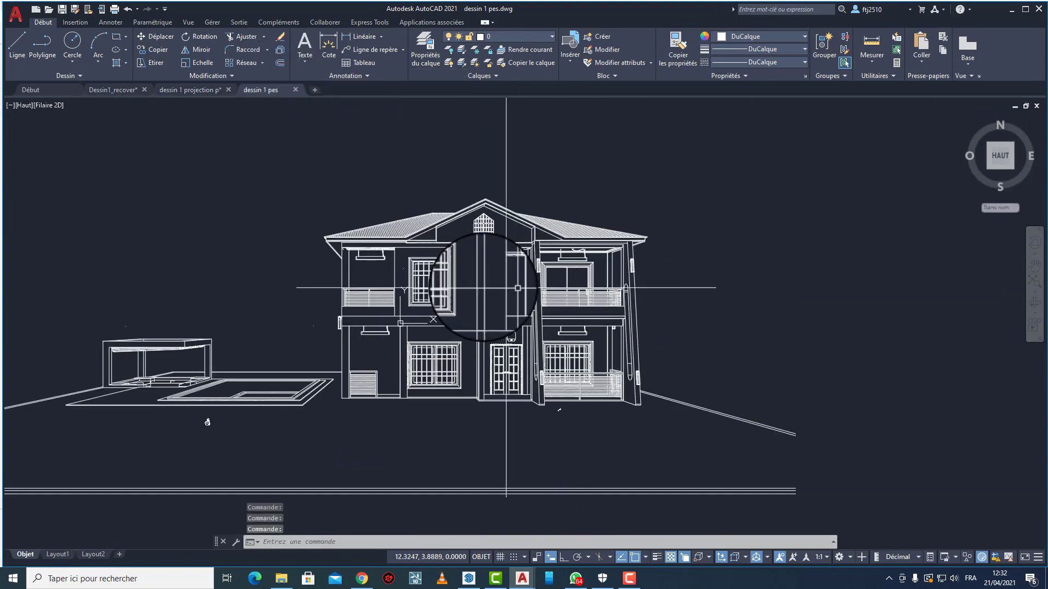
scroll(481, 288, up, 5)
click(871, 45)
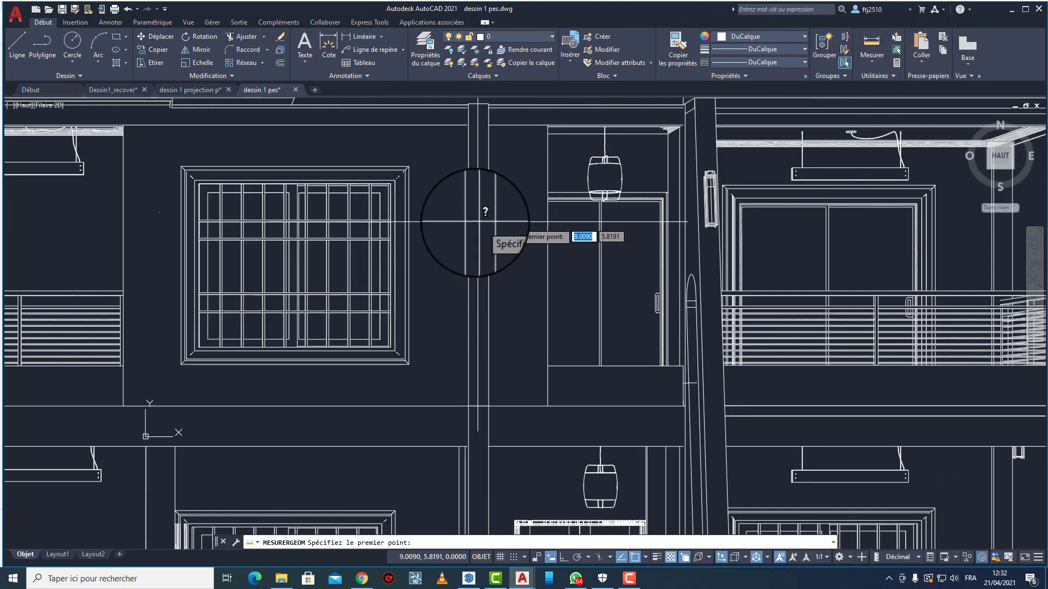
click(488, 223)
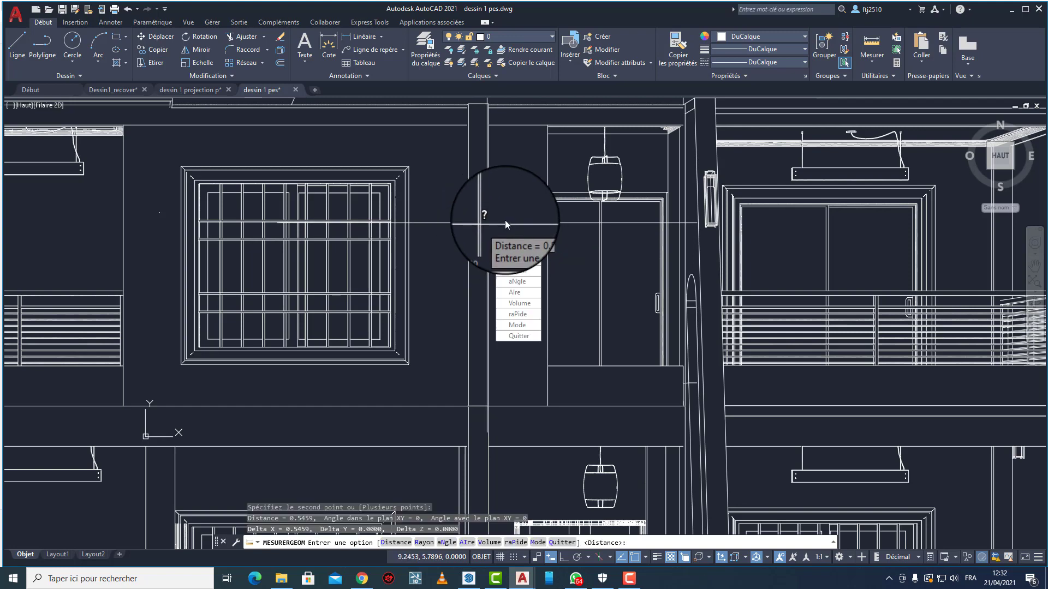
key(Escape)
Add a horizontal linear dimension across the upper-floor central column, between the window and the glazed door
click(352, 38)
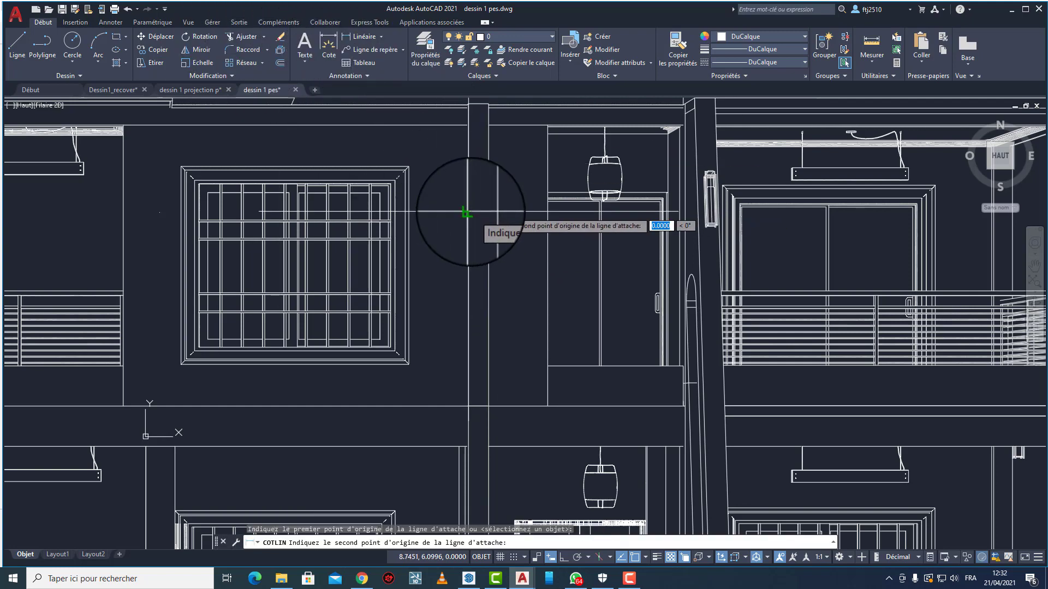
click(485, 212)
click(499, 243)
scroll(519, 257, up, 5)
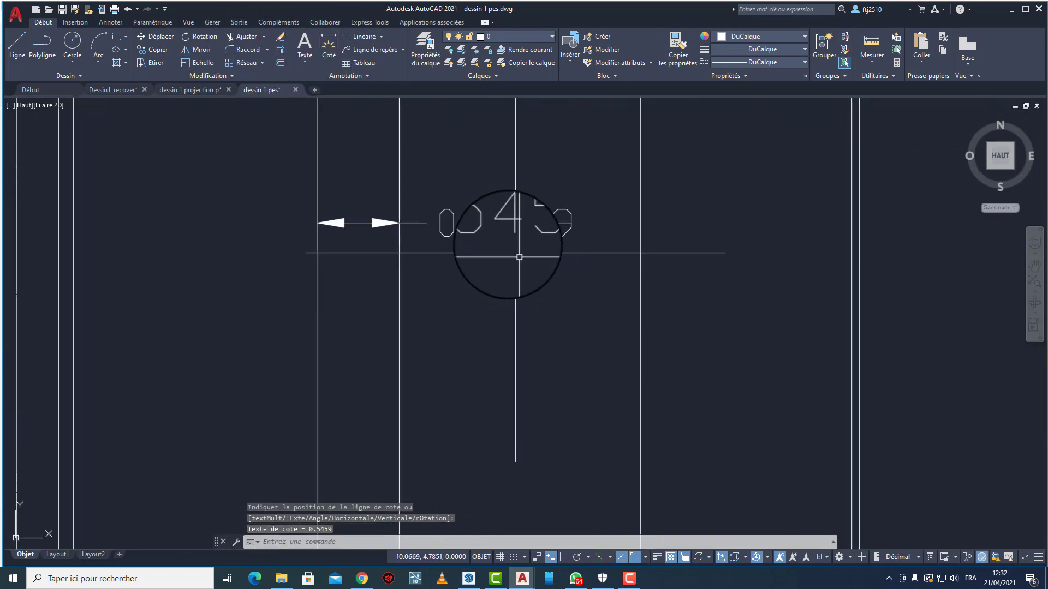
scroll(400, 216, down, 3)
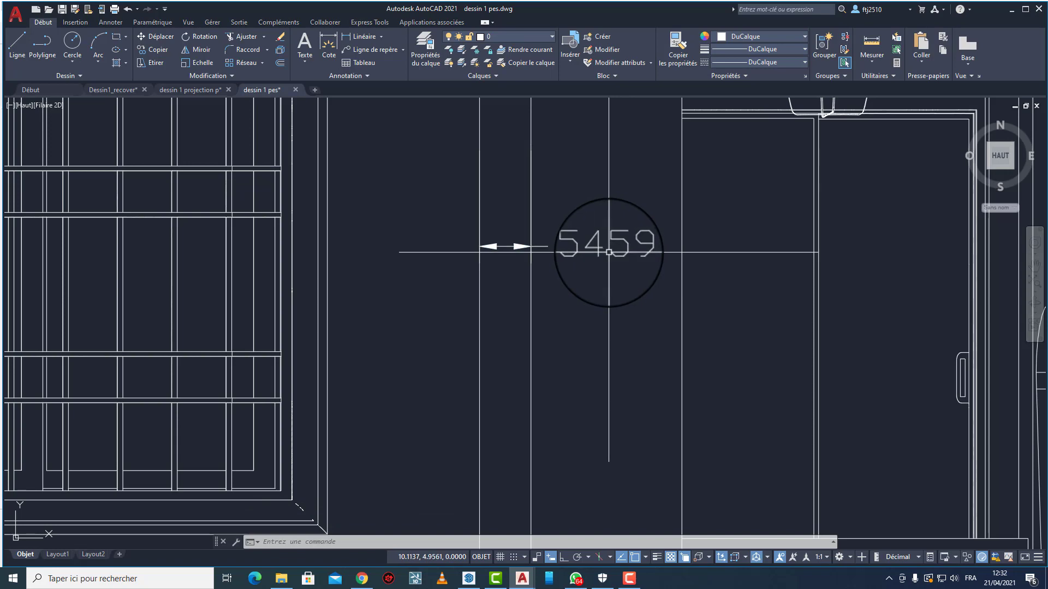
scroll(609, 252, down, 5)
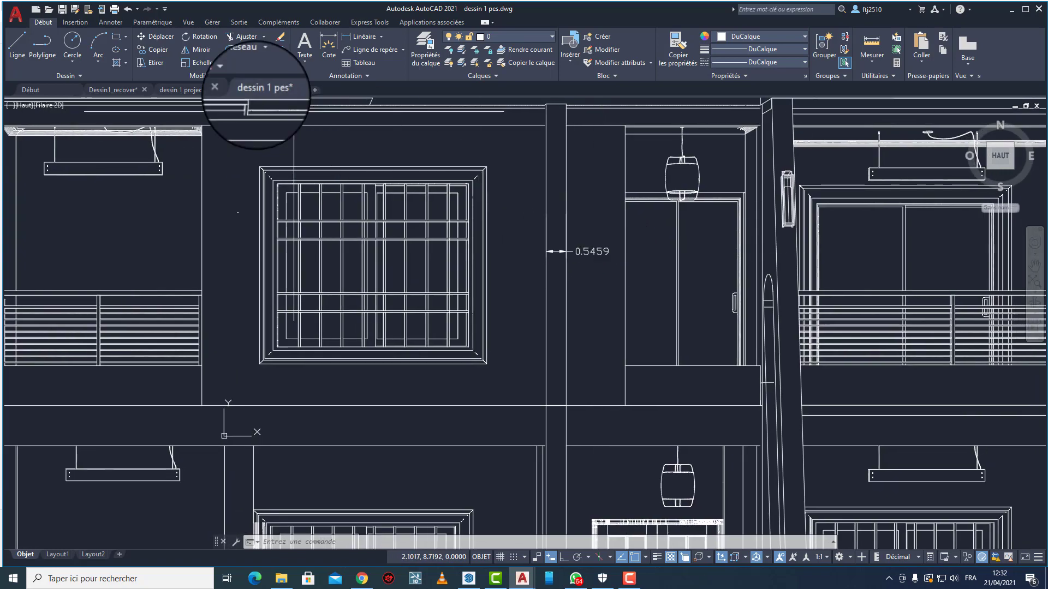
Compare the central column's dimension in "dessin 1 projection p" with the one in "dessin 1 pes"
click(196, 89)
scroll(647, 295, down, 2)
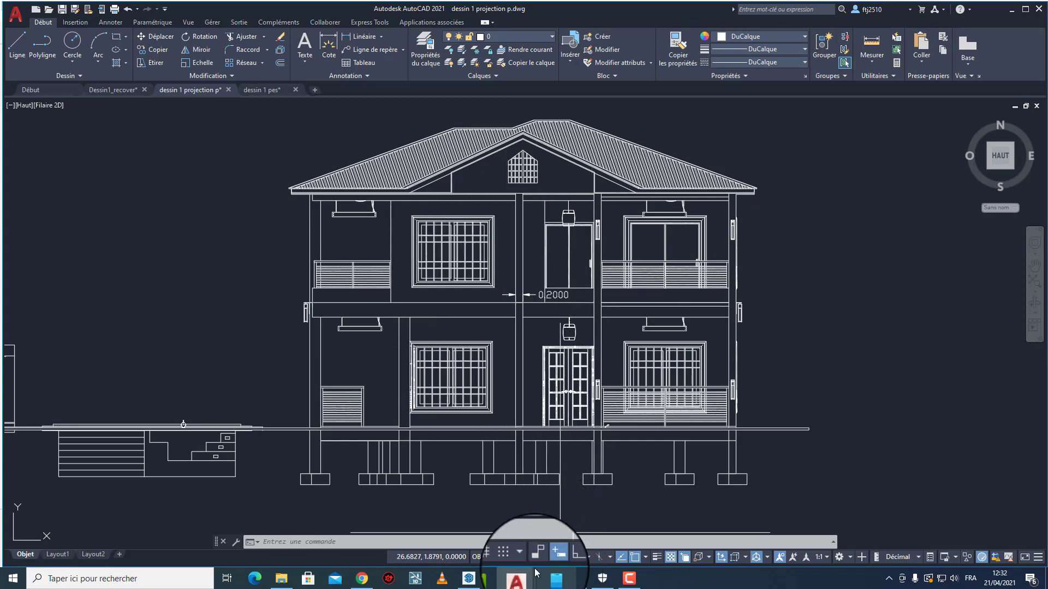
mouse_move(522, 577)
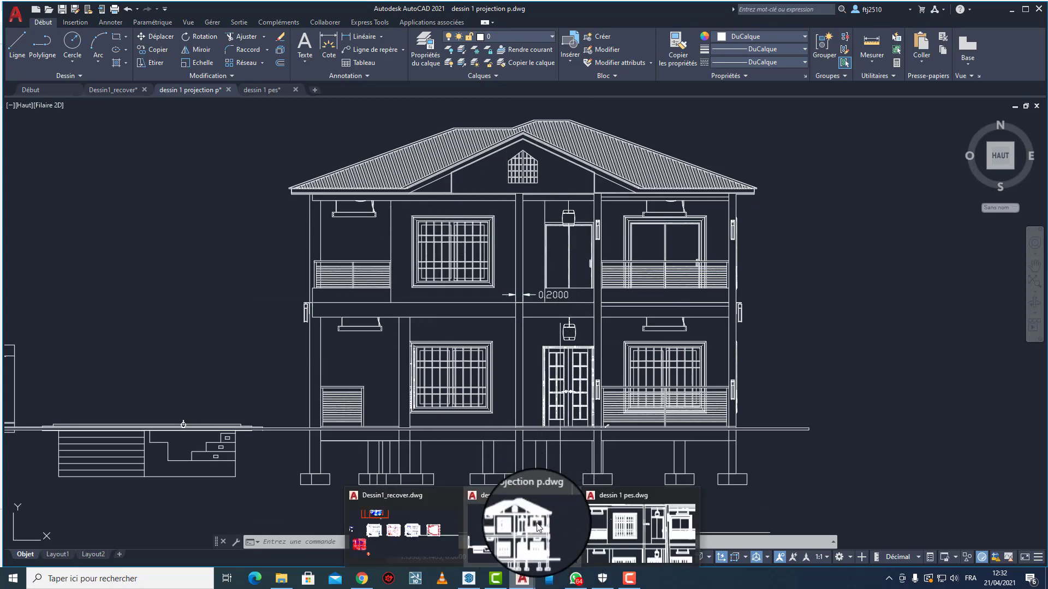
click(284, 90)
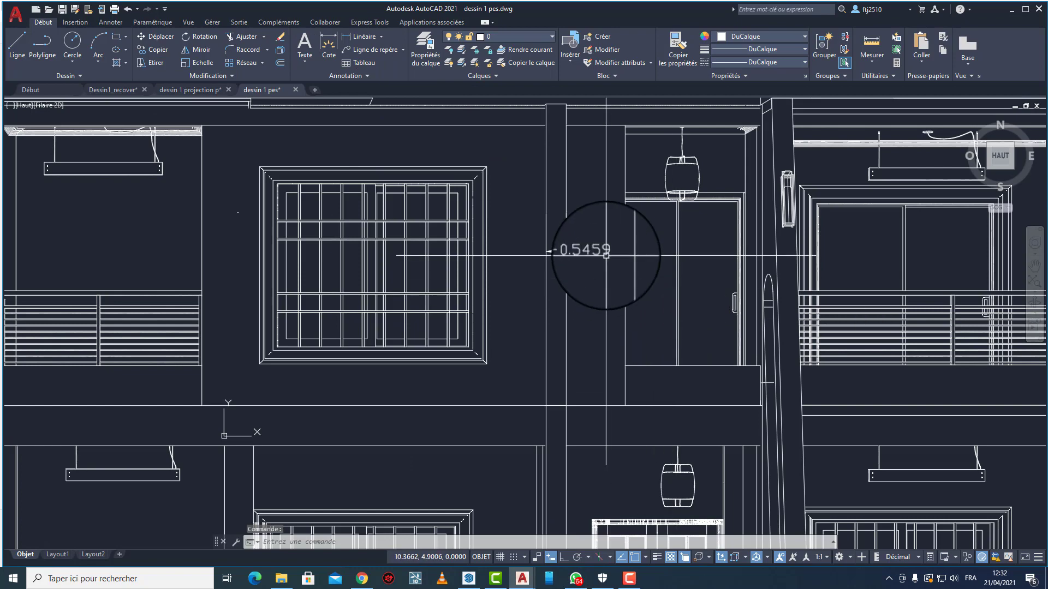
scroll(606, 254, up, 2)
scroll(603, 257, down, 8)
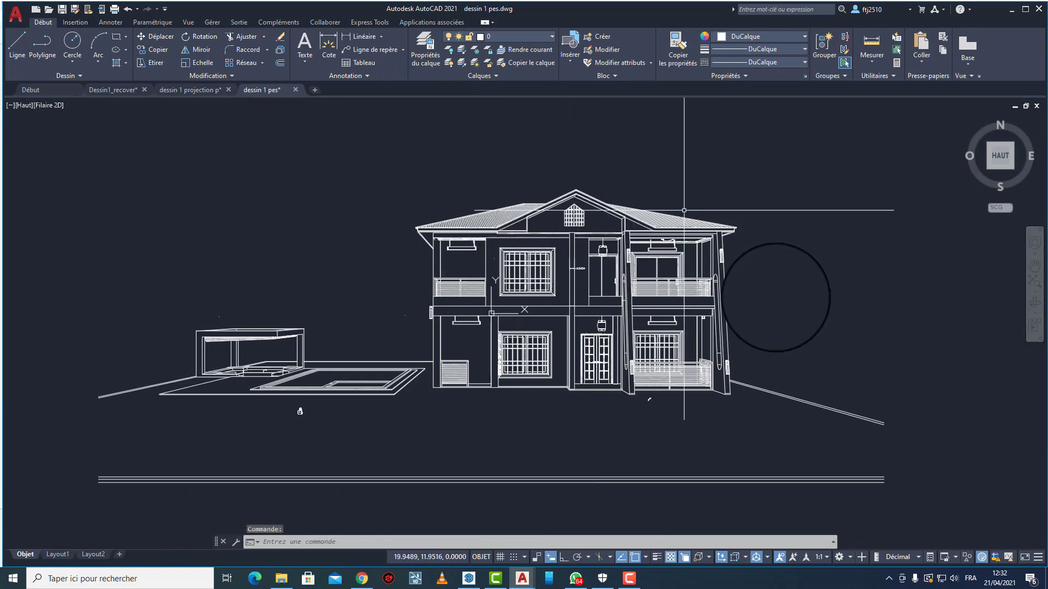
scroll(588, 322, up, 8)
scroll(566, 294, down, 5)
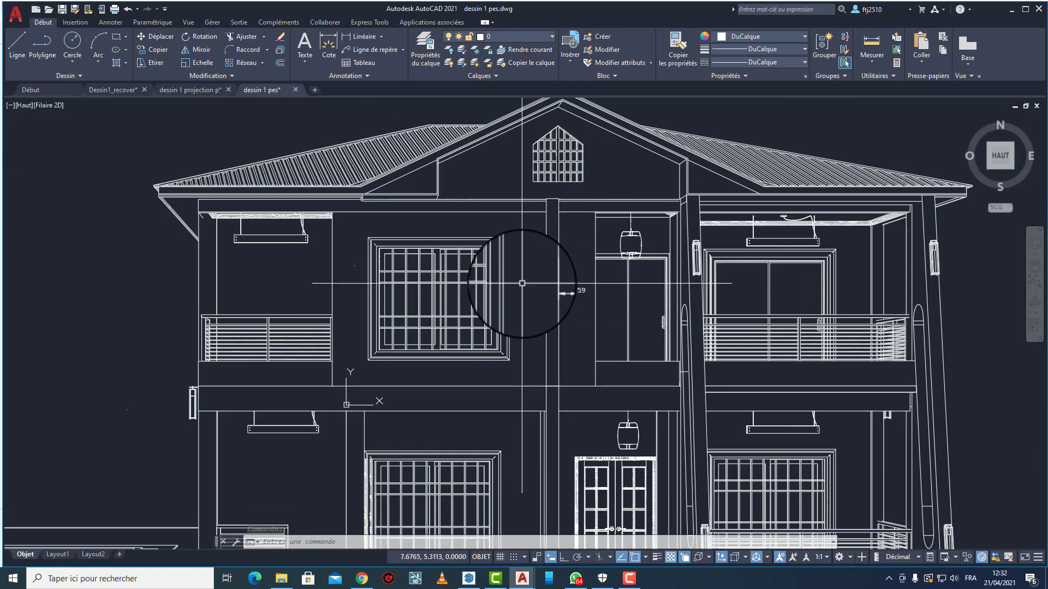
scroll(519, 280, up, 3)
scroll(550, 281, up, 2)
scroll(550, 293, down, 3)
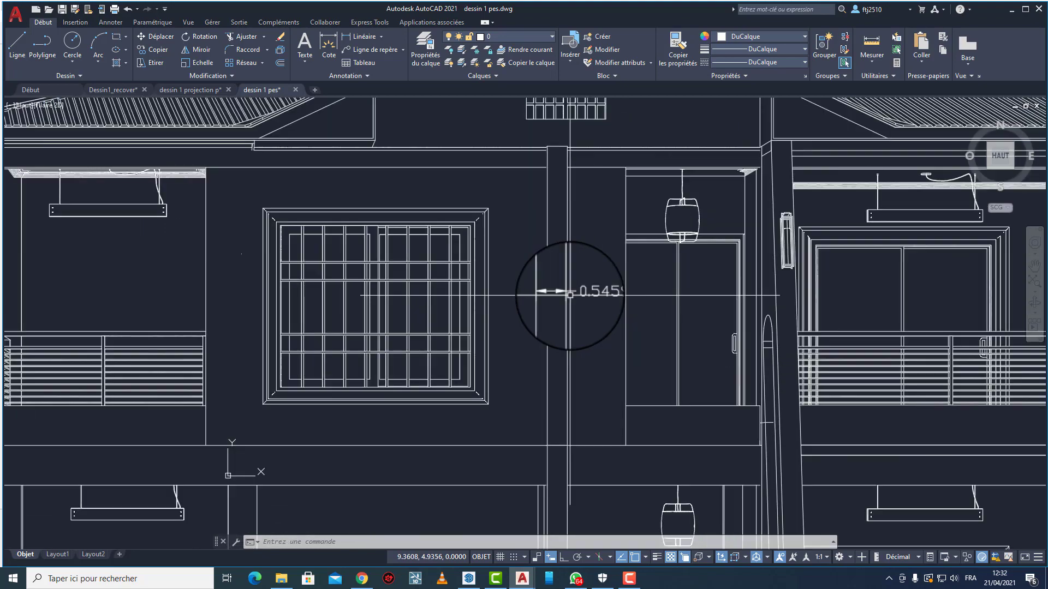
scroll(542, 292, up, 5)
scroll(547, 287, down, 5)
click(193, 89)
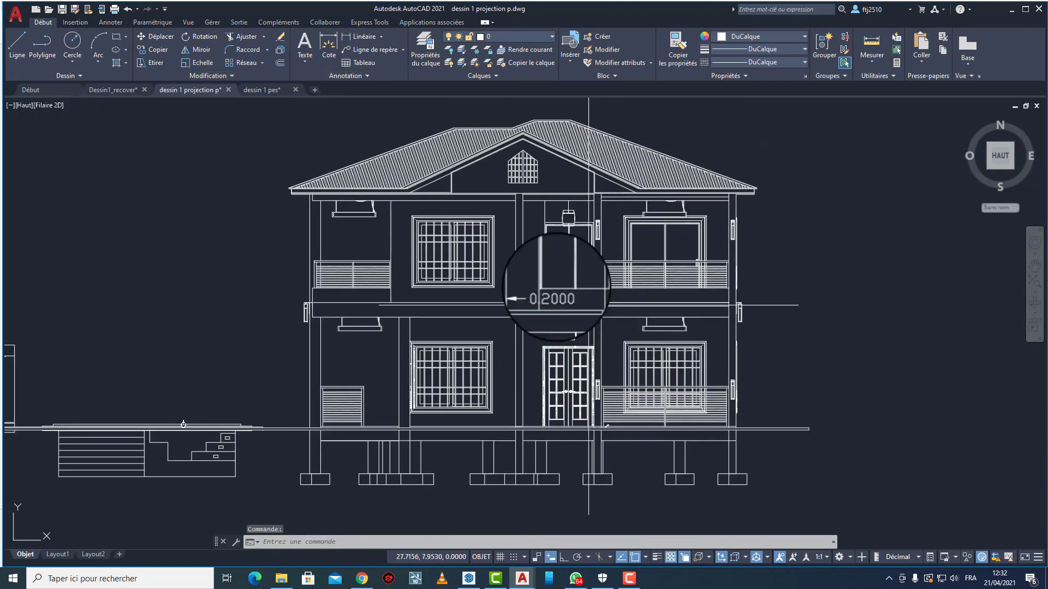
scroll(567, 314, up, 5)
scroll(526, 319, down, 5)
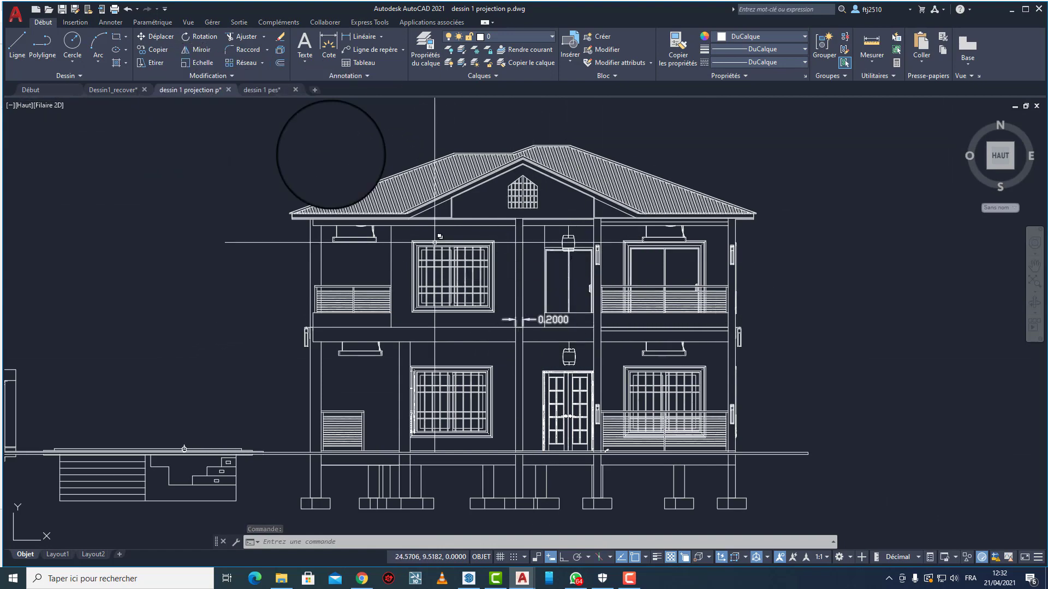
click(262, 90)
scroll(568, 292, up, 5)
scroll(568, 296, down, 5)
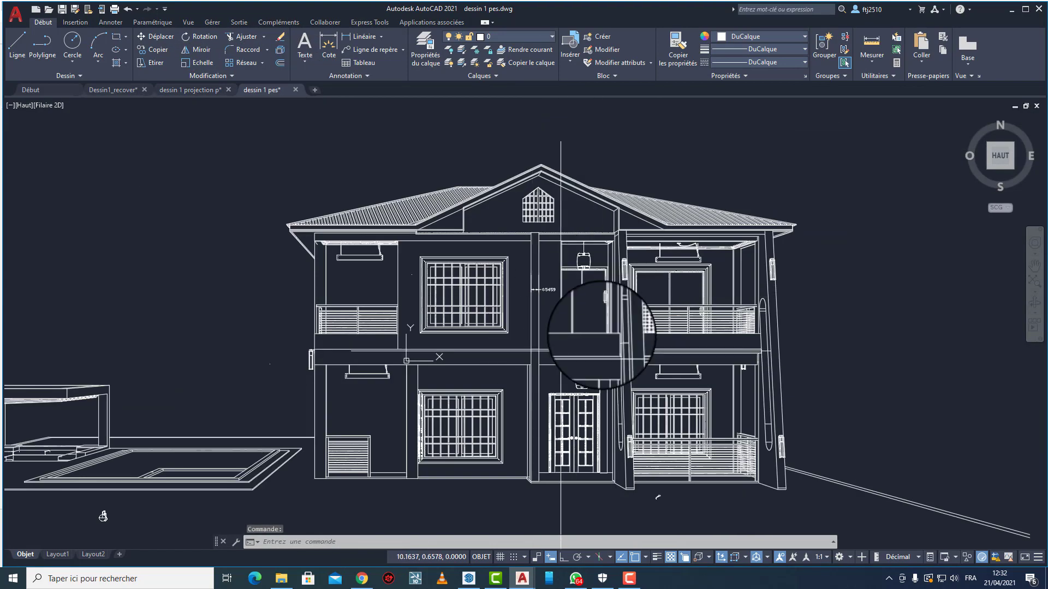
Switch to SketchUp and examine the house from several angles, including the dimension on the upper-floor central column
click(481, 535)
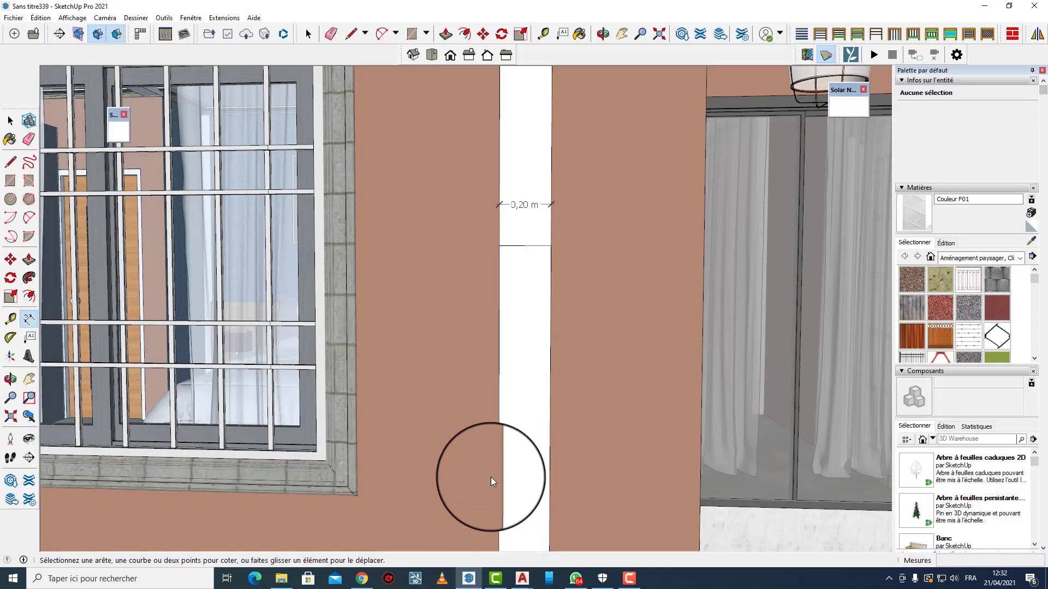
scroll(517, 276, down, 8)
scroll(518, 274, down, 5)
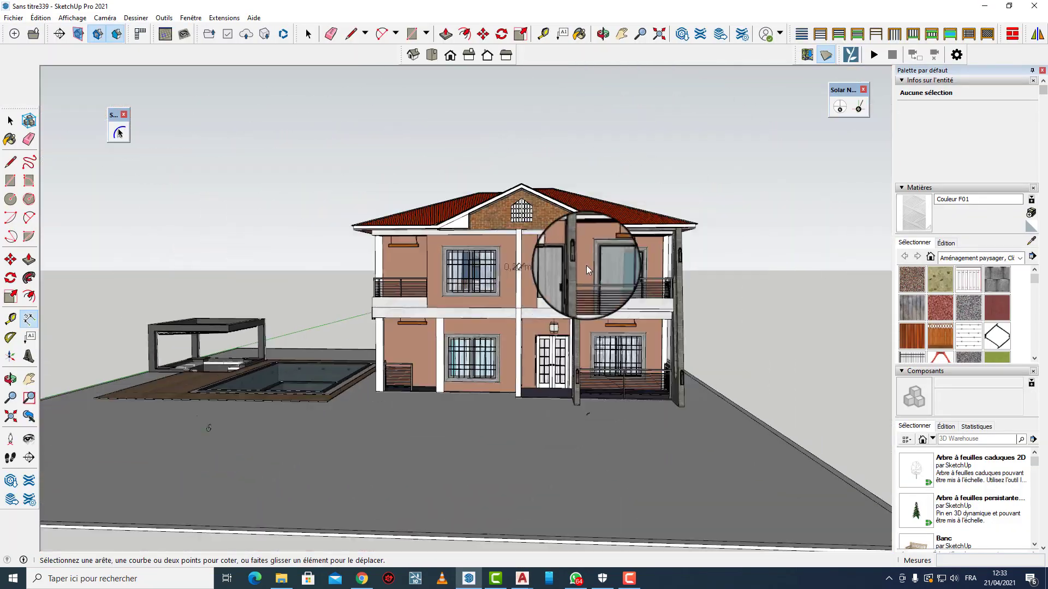
middle_drag(608, 270, 557, 301)
middle_drag(666, 212, 261, 256)
key(space)
middle_drag(733, 210, 271, 249)
scroll(494, 278, down, 5)
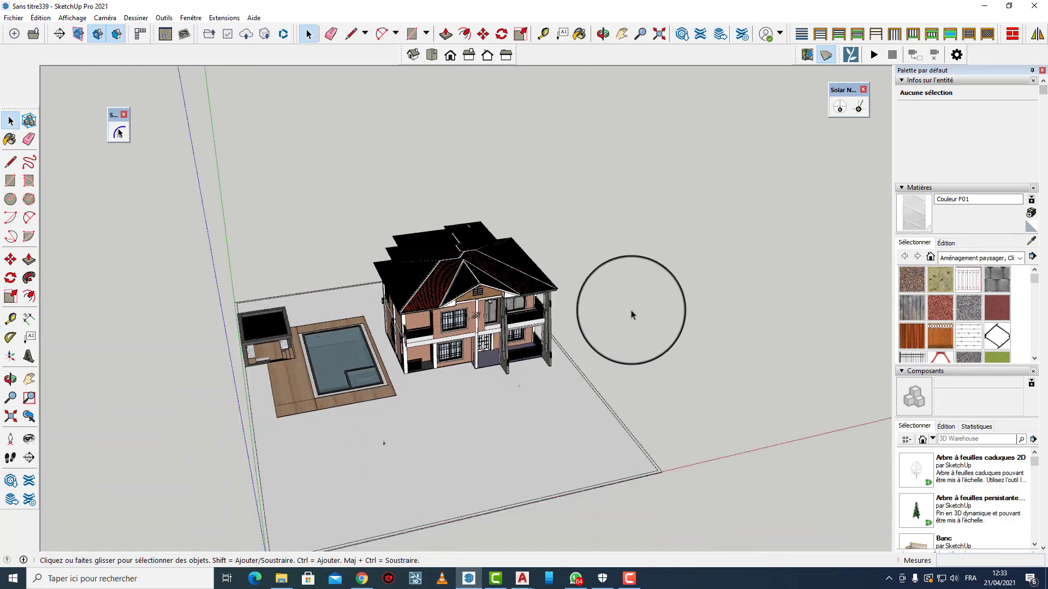
middle_drag(631, 313, 593, 312)
scroll(431, 297, up, 3)
scroll(488, 302, up, 6)
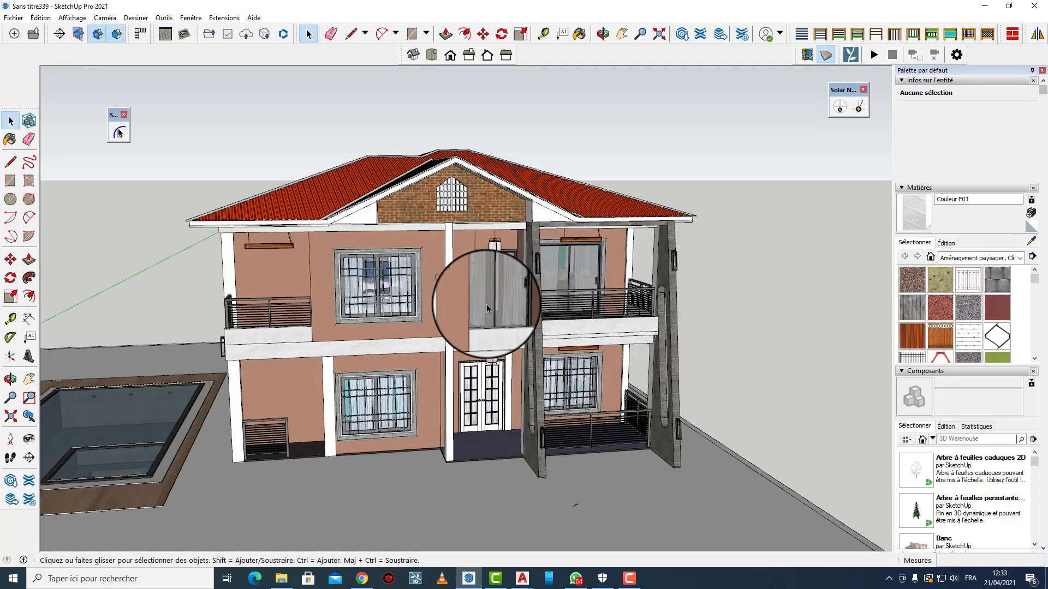
middle_drag(487, 301, 390, 299)
scroll(584, 300, down, 4)
middle_drag(593, 300, 686, 307)
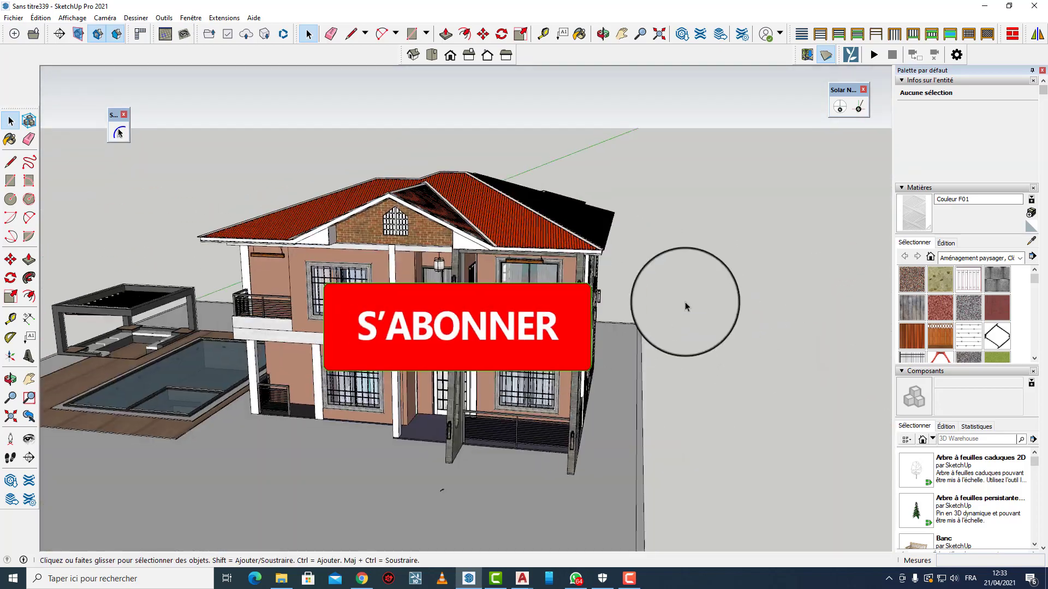
middle_drag(597, 307, 618, 255)
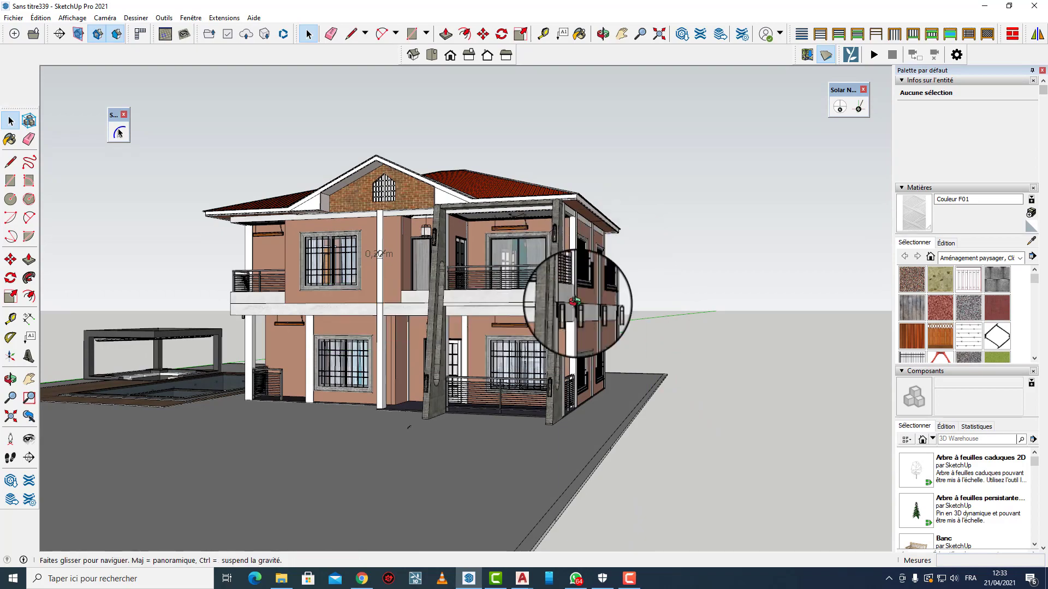
middle_drag(573, 301, 597, 288)
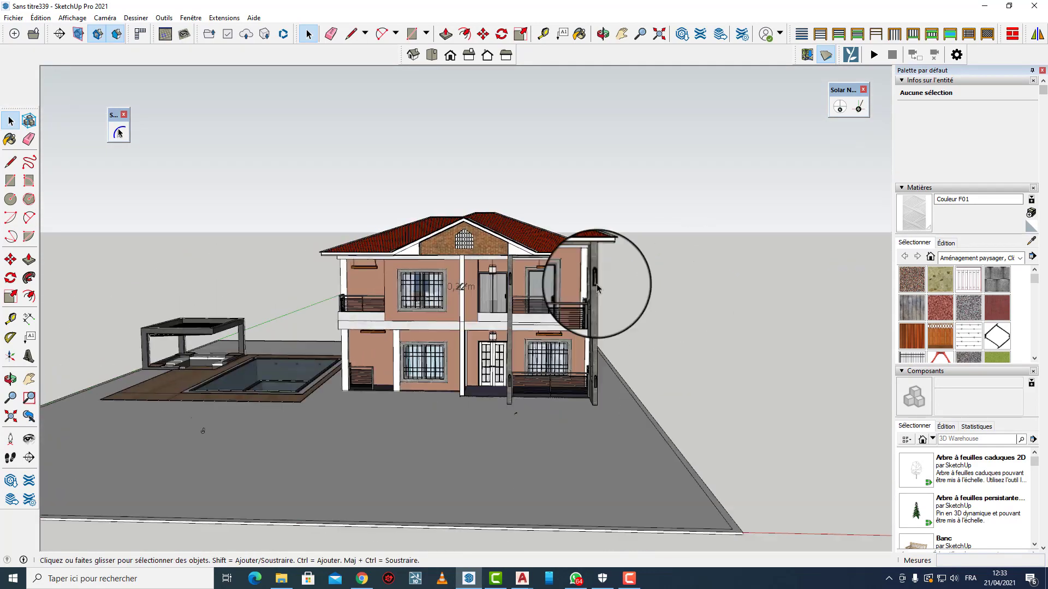
scroll(491, 304, up, 10)
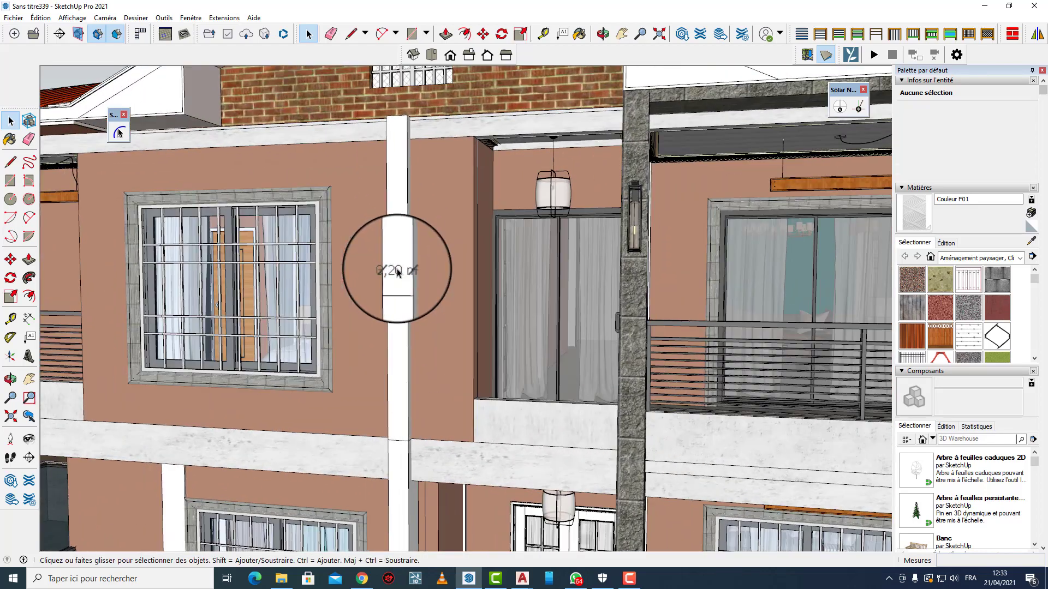
scroll(397, 273, up, 4)
scroll(461, 273, down, 3)
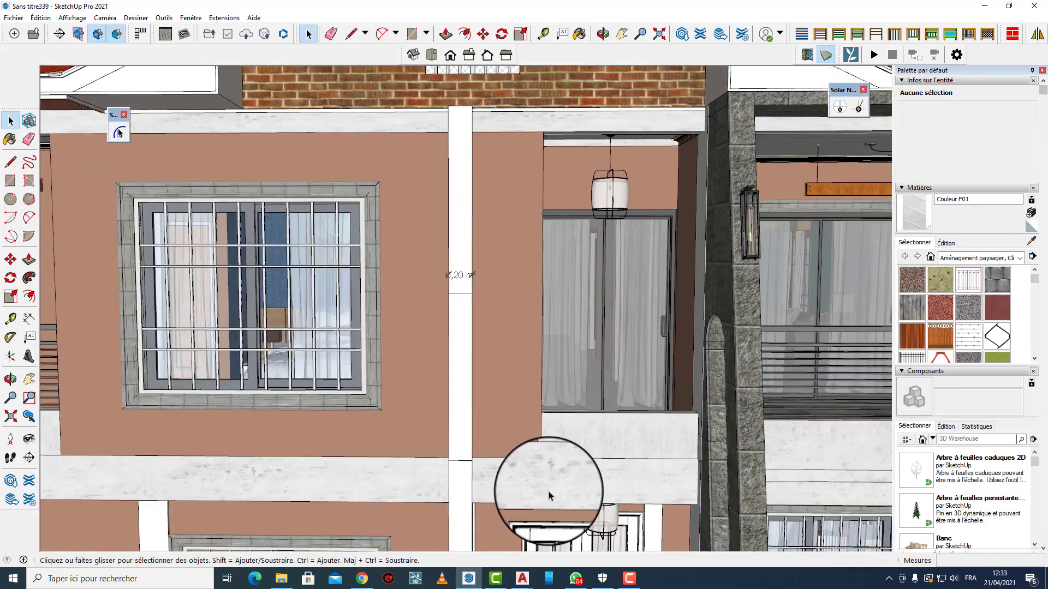